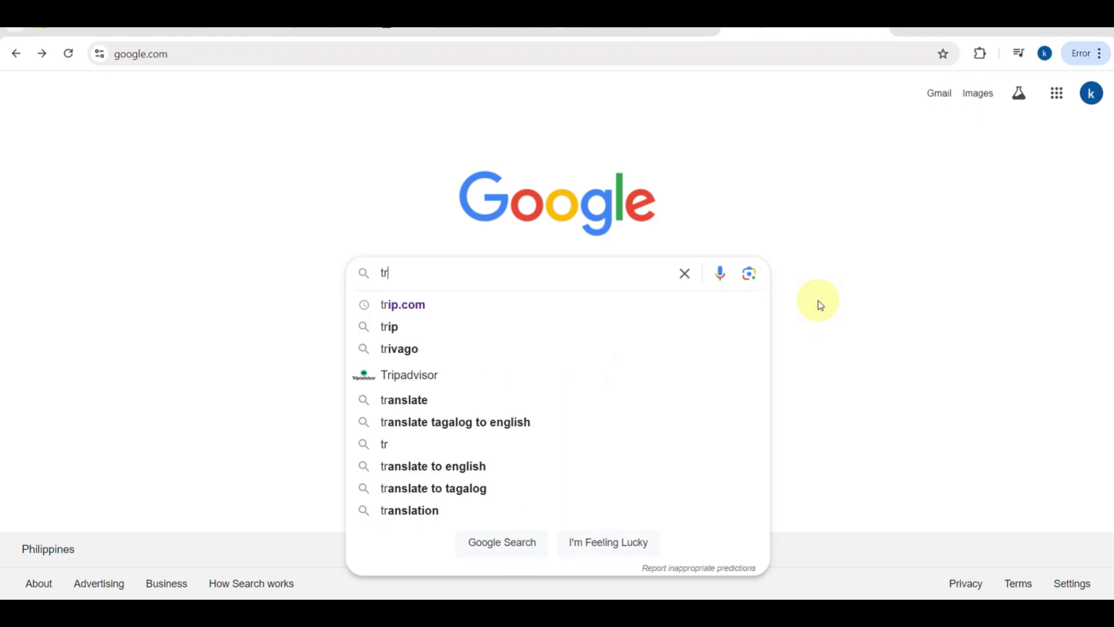
Search Google for trip.com and scroll to the Trip.com Official Site result
{"action": "type", "text": "com"}
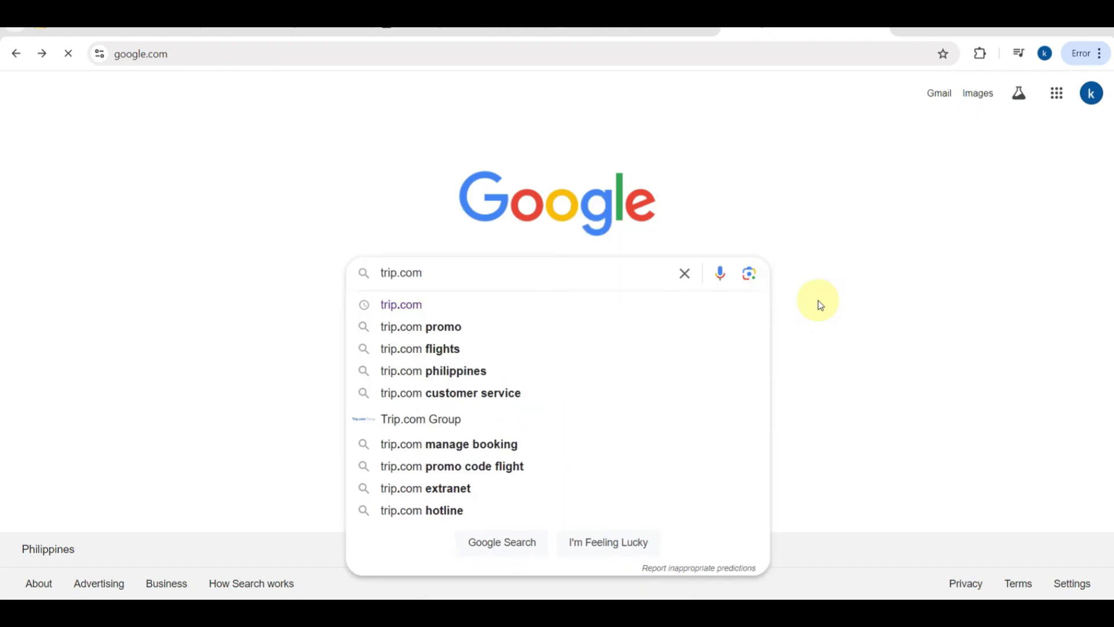
{"action": "key", "text": "Return"}
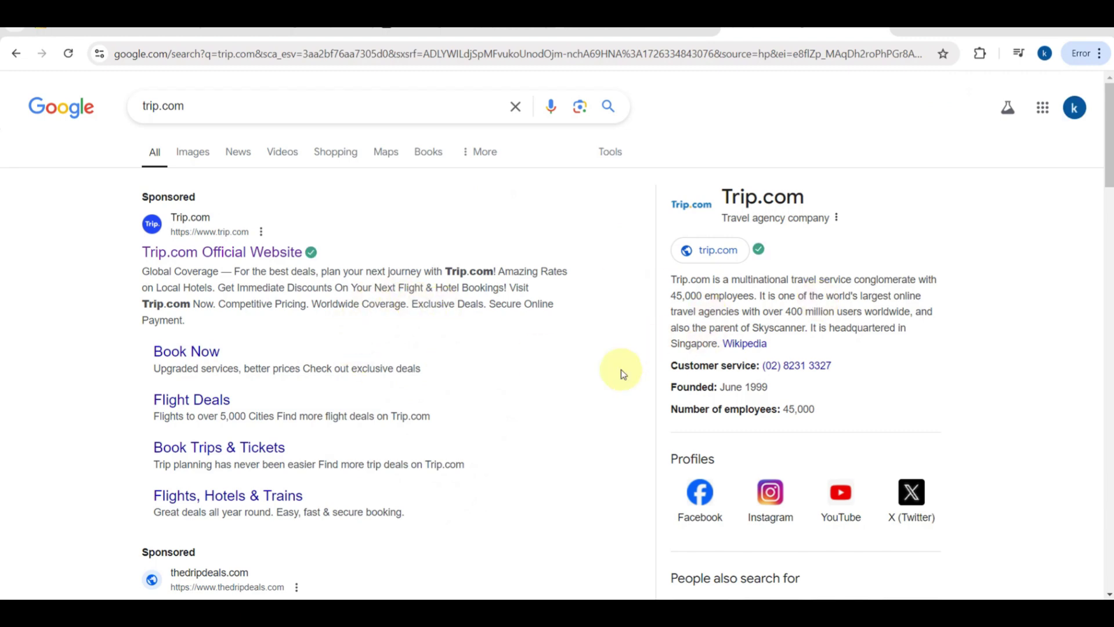
{"action": "scroll", "coordinate": [539, 386], "scroll_direction": "down", "scroll_amount": 5}
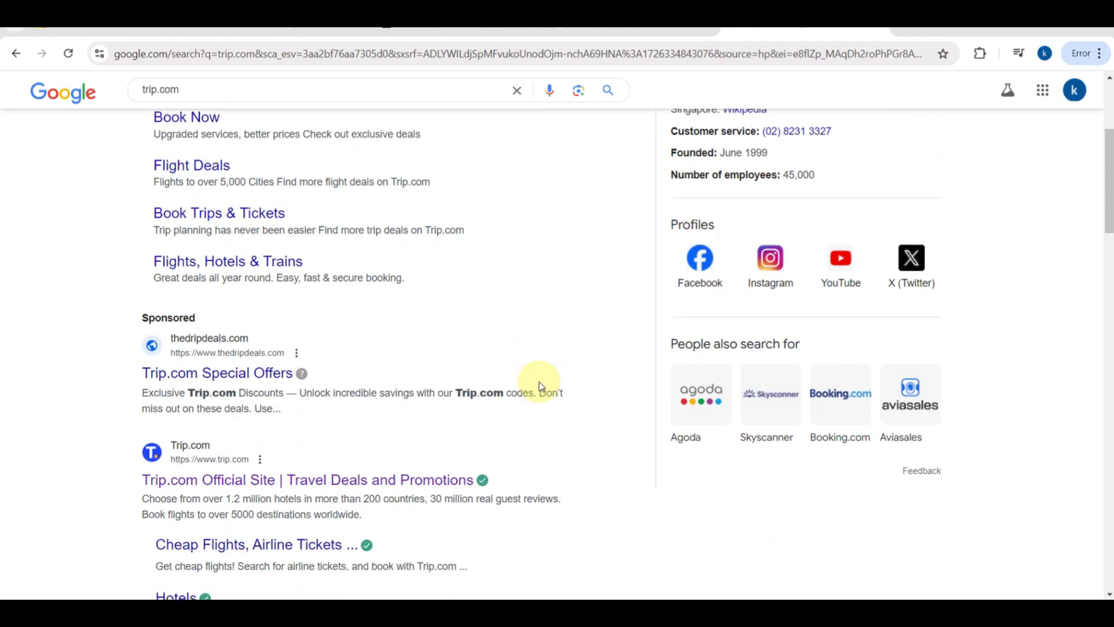
{"action": "scroll", "coordinate": [537, 386], "scroll_direction": "down", "scroll_amount": 2}
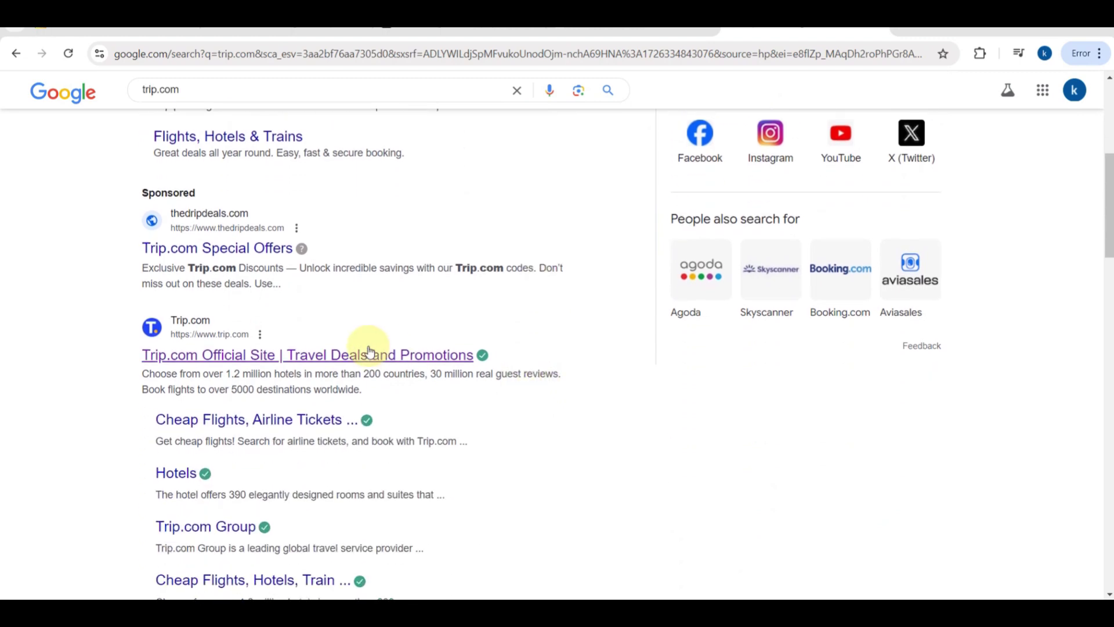
{"action": "scroll", "coordinate": [366, 350], "scroll_direction": "up", "scroll_amount": 3}
{"action": "scroll", "coordinate": [369, 351], "scroll_direction": "down", "scroll_amount": 3}
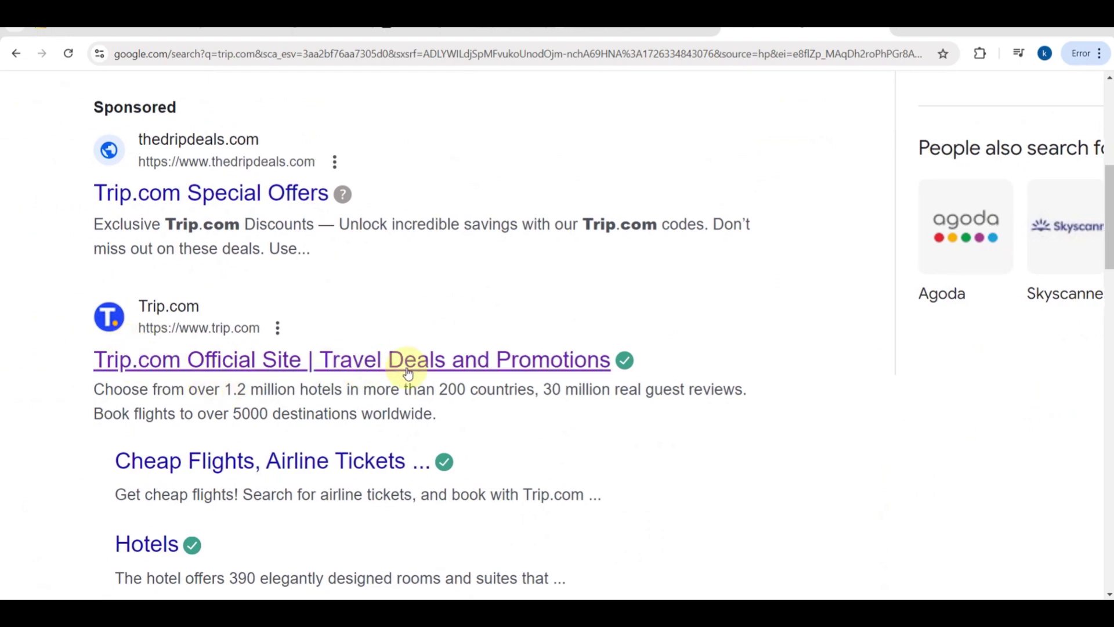
Open the Trip.com Official Site from the Google results
{"action": "left_click", "coordinate": [143, 372]}
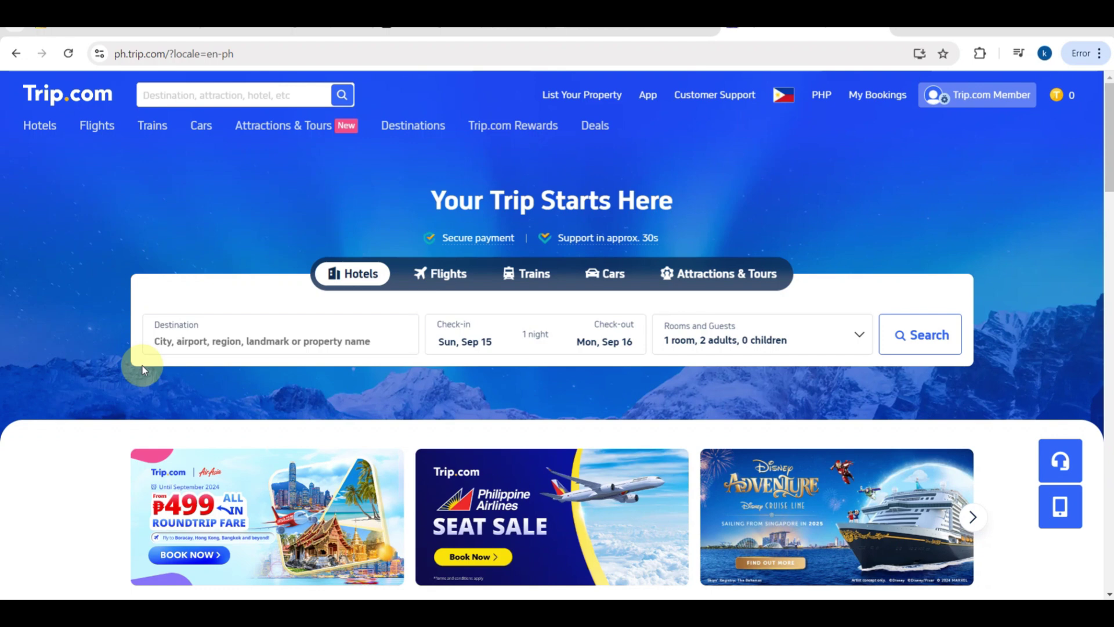
{"action": "mouse_move", "coordinate": [347, 146]}
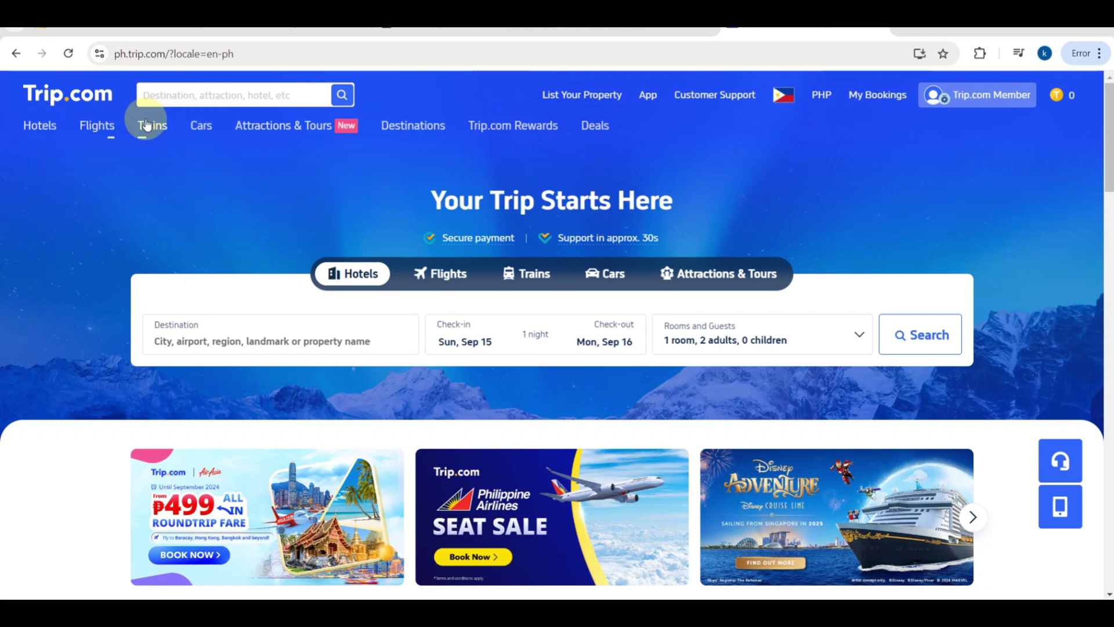
{"action": "mouse_move", "coordinate": [207, 131]}
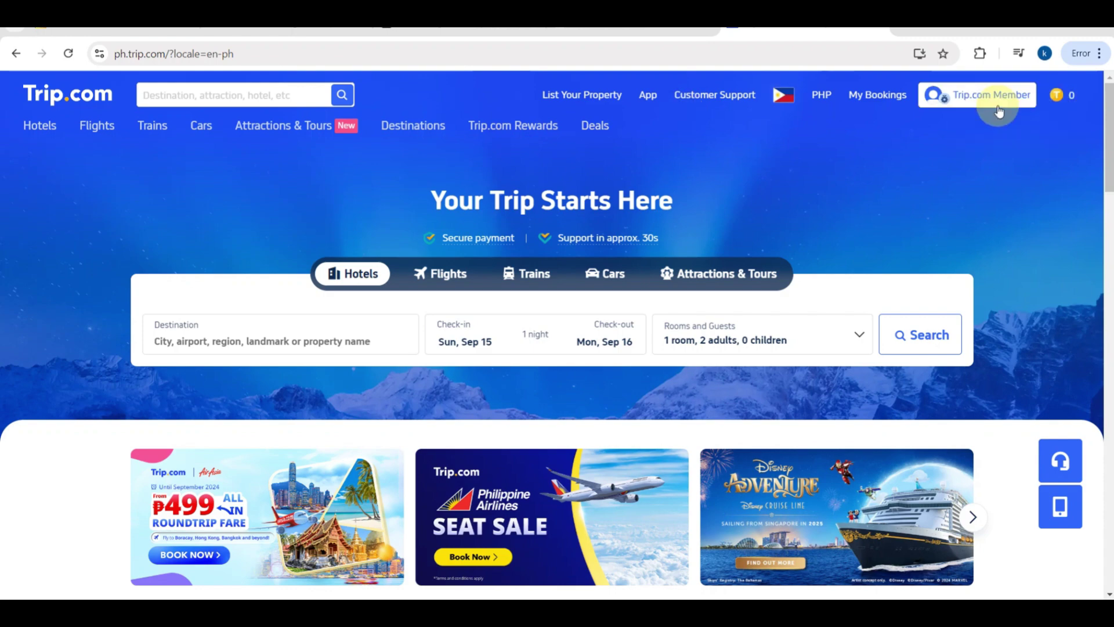
{"action": "scroll", "coordinate": [998, 111], "scroll_direction": "down", "scroll_amount": 1}
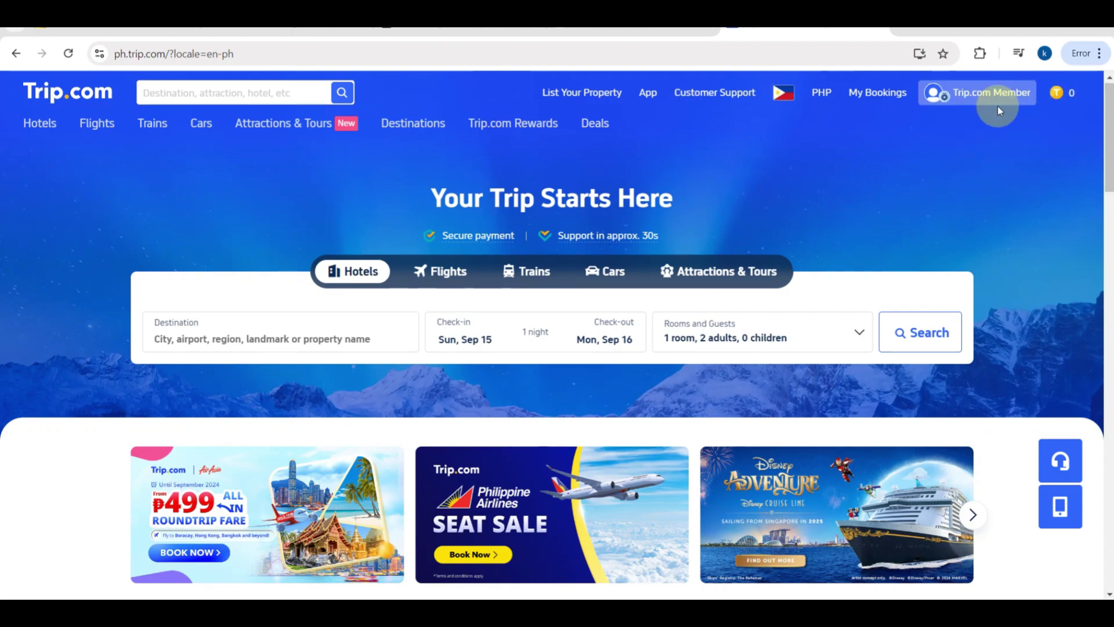
{"action": "scroll", "coordinate": [997, 106], "scroll_direction": "up", "scroll_amount": 5}
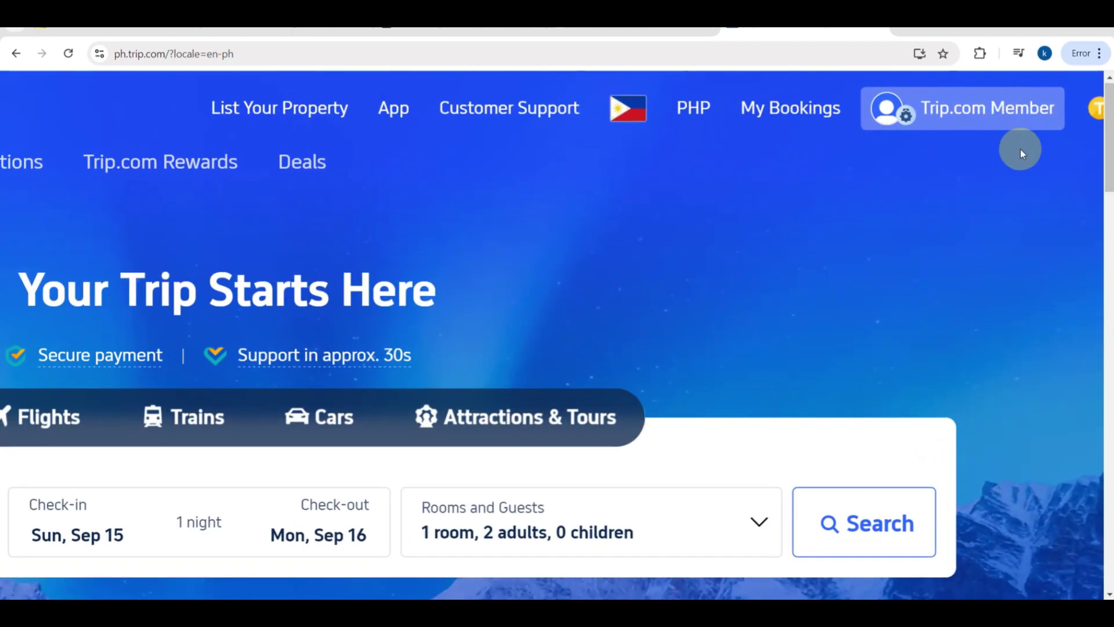
{"action": "scroll", "coordinate": [1023, 155], "scroll_direction": "right", "scroll_amount": 3}
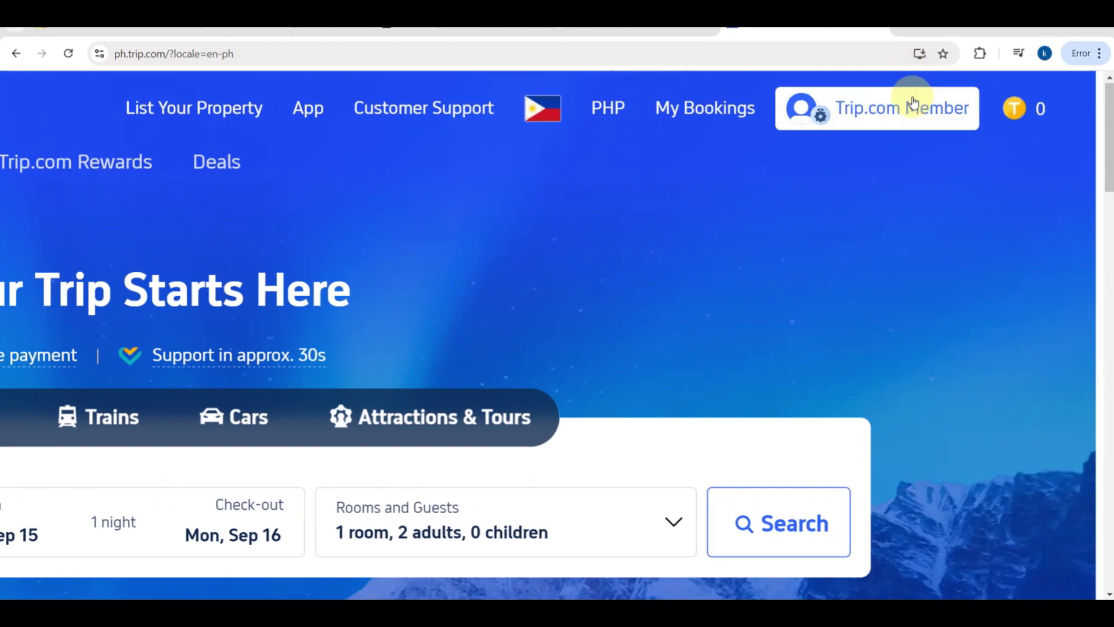
Check the Trip.com Member account menu, then close it
{"action": "left_click", "coordinate": [829, 118]}
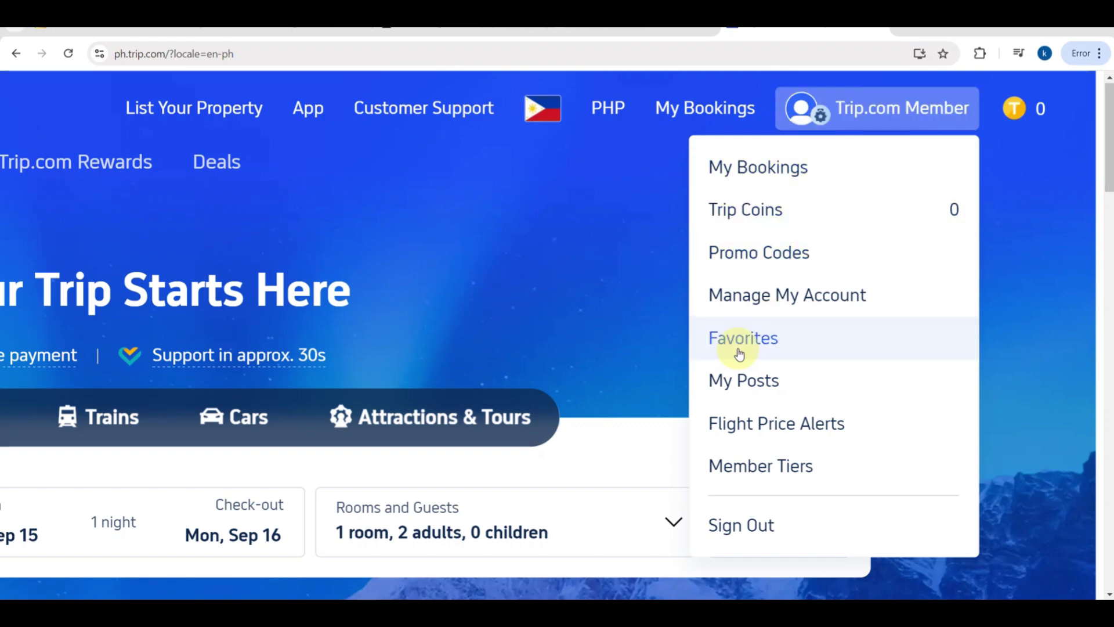
{"action": "left_click", "coordinate": [568, 277]}
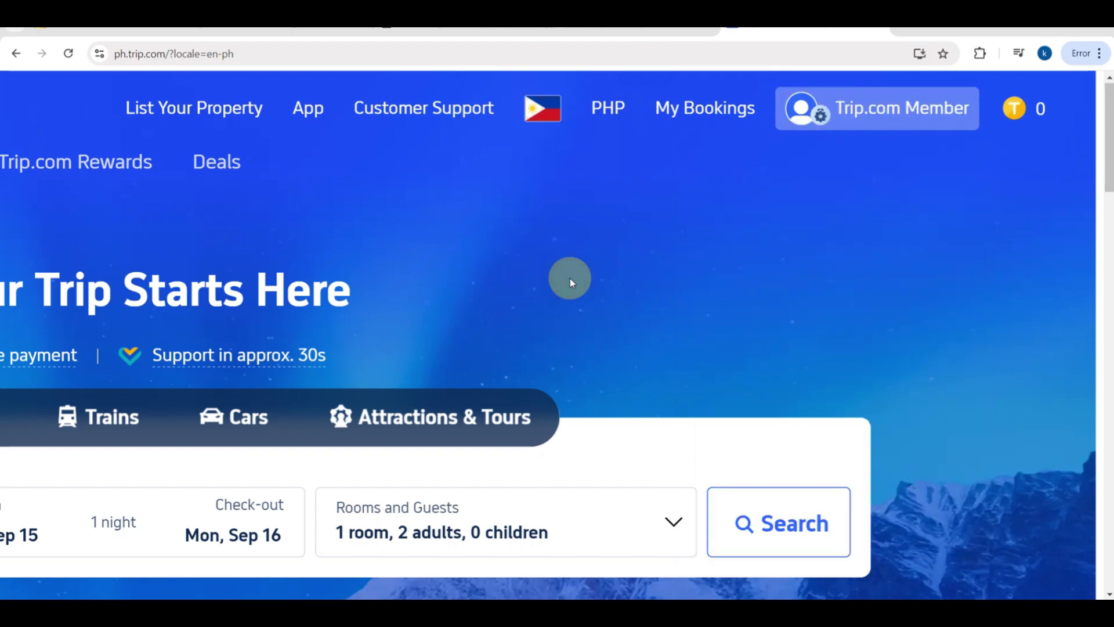
{"action": "scroll", "coordinate": [570, 277], "scroll_direction": "down", "scroll_amount": 5}
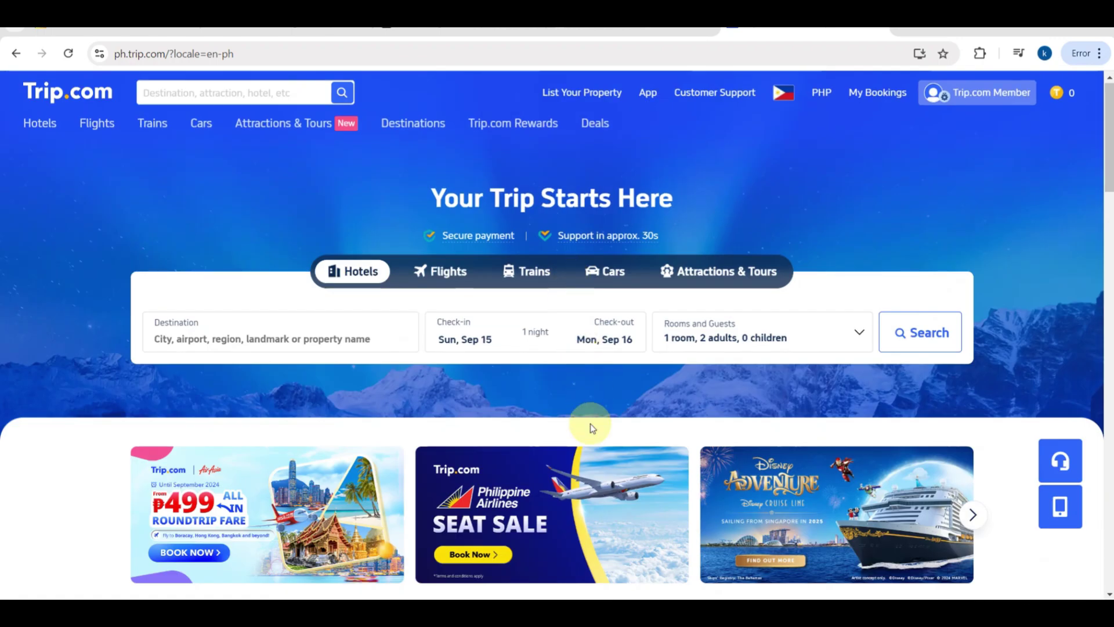
{"action": "scroll", "coordinate": [590, 428], "scroll_direction": "down", "scroll_amount": 6}
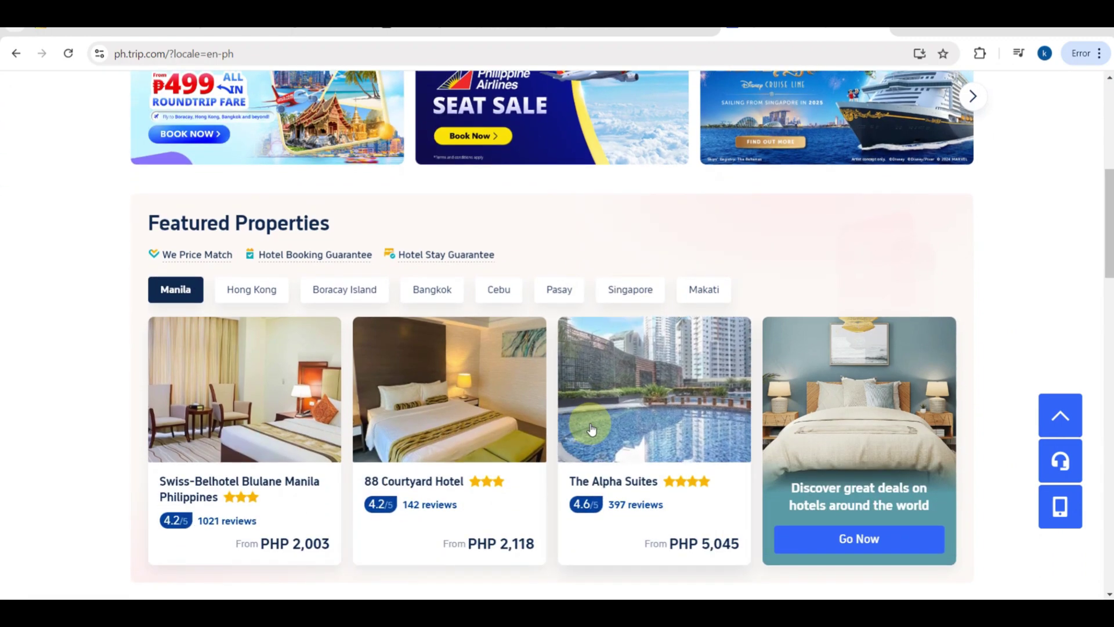
{"action": "scroll", "coordinate": [590, 428], "scroll_direction": "down", "scroll_amount": 4}
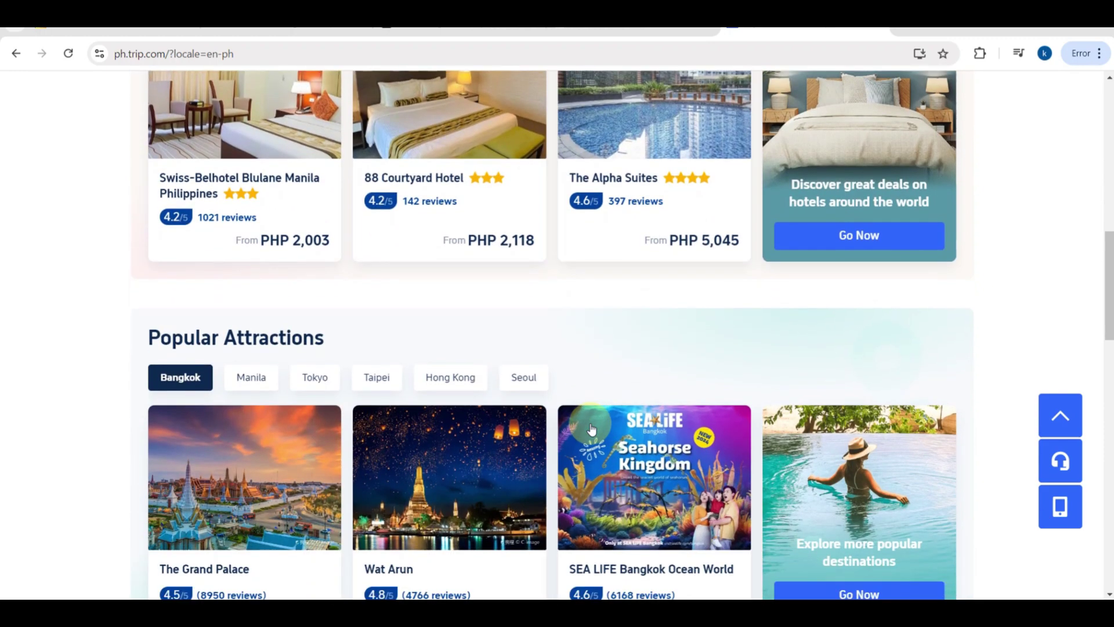
{"action": "scroll", "coordinate": [591, 428], "scroll_direction": "down", "scroll_amount": 2}
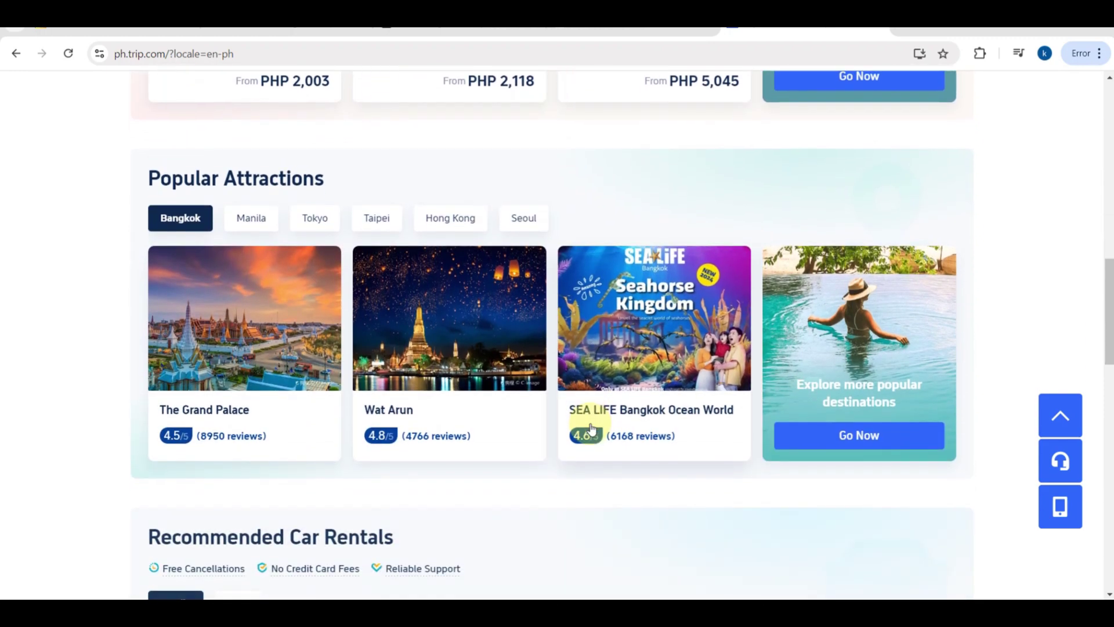
{"action": "scroll", "coordinate": [591, 428], "scroll_direction": "down", "scroll_amount": 5}
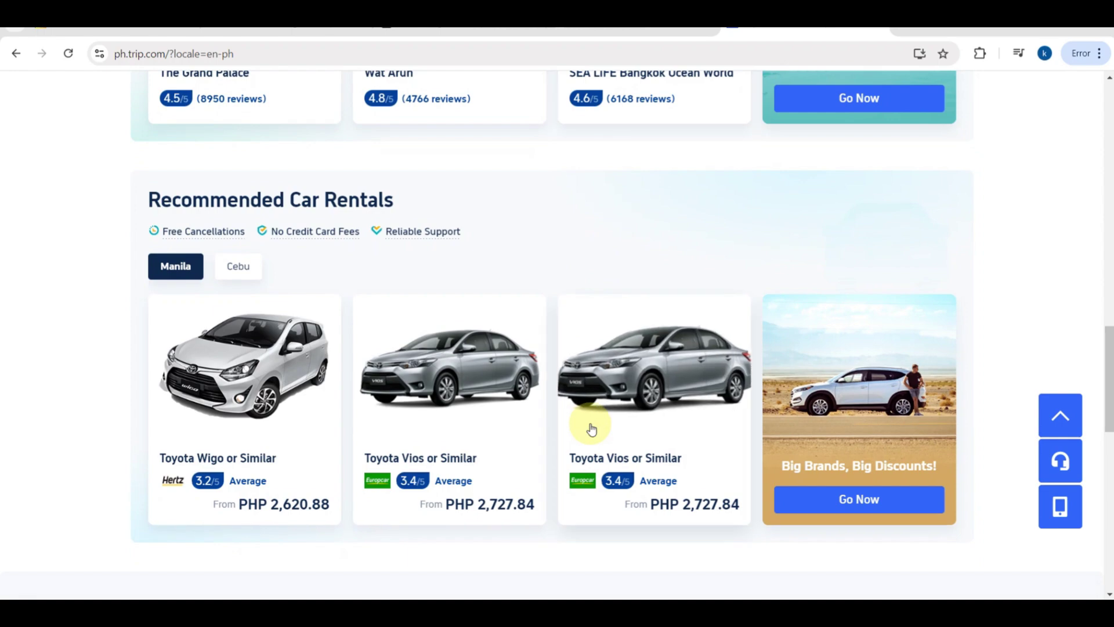
{"action": "scroll", "coordinate": [591, 428], "scroll_direction": "down", "scroll_amount": 5}
{"action": "scroll", "coordinate": [590, 428], "scroll_direction": "down", "scroll_amount": 5}
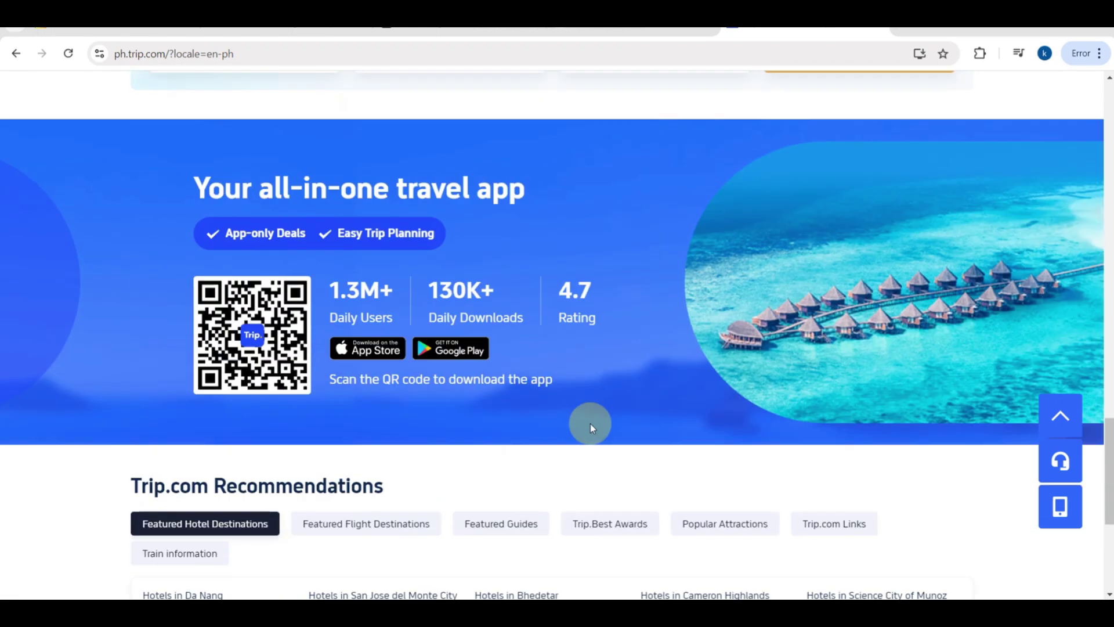
{"action": "scroll", "coordinate": [590, 428], "scroll_direction": "down", "scroll_amount": 3}
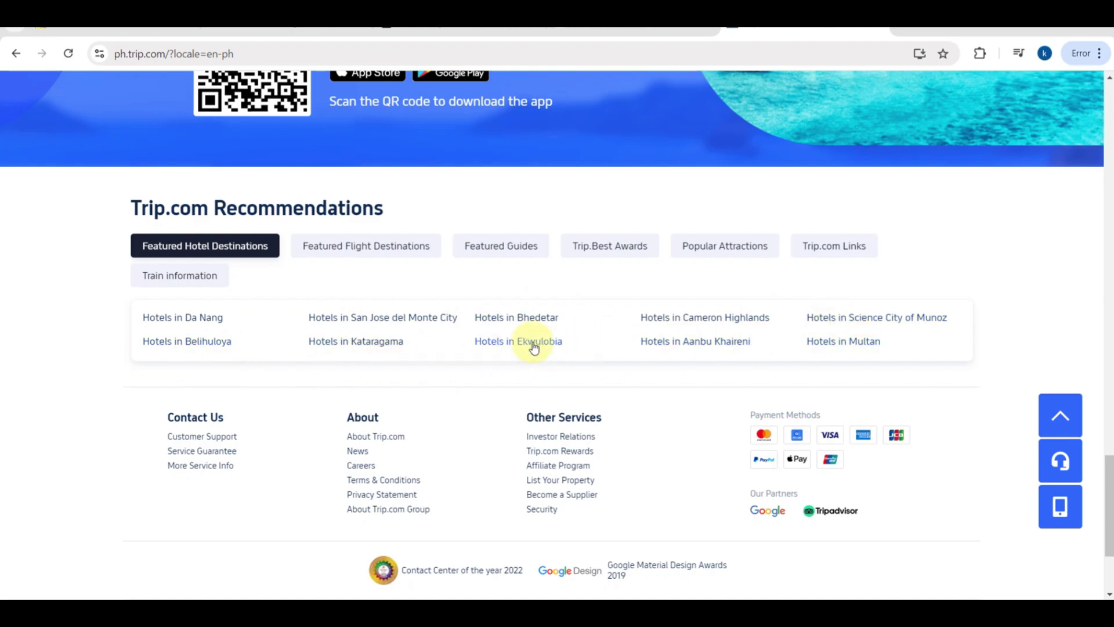
{"action": "scroll", "coordinate": [651, 341], "scroll_direction": "up", "scroll_amount": 12}
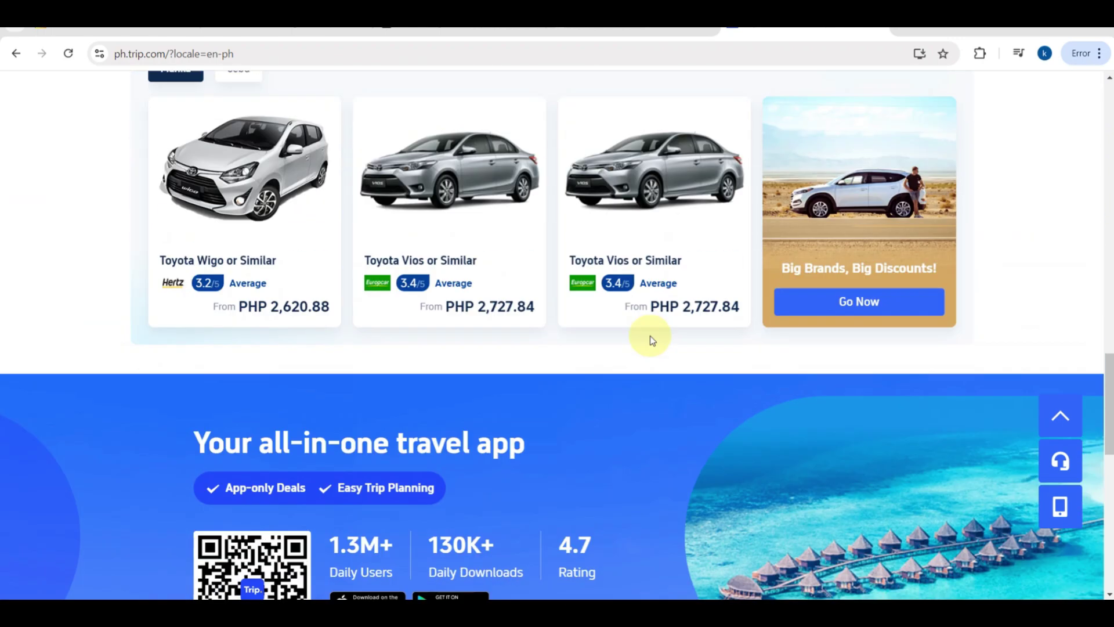
{"action": "scroll", "coordinate": [651, 340], "scroll_direction": "up", "scroll_amount": 15}
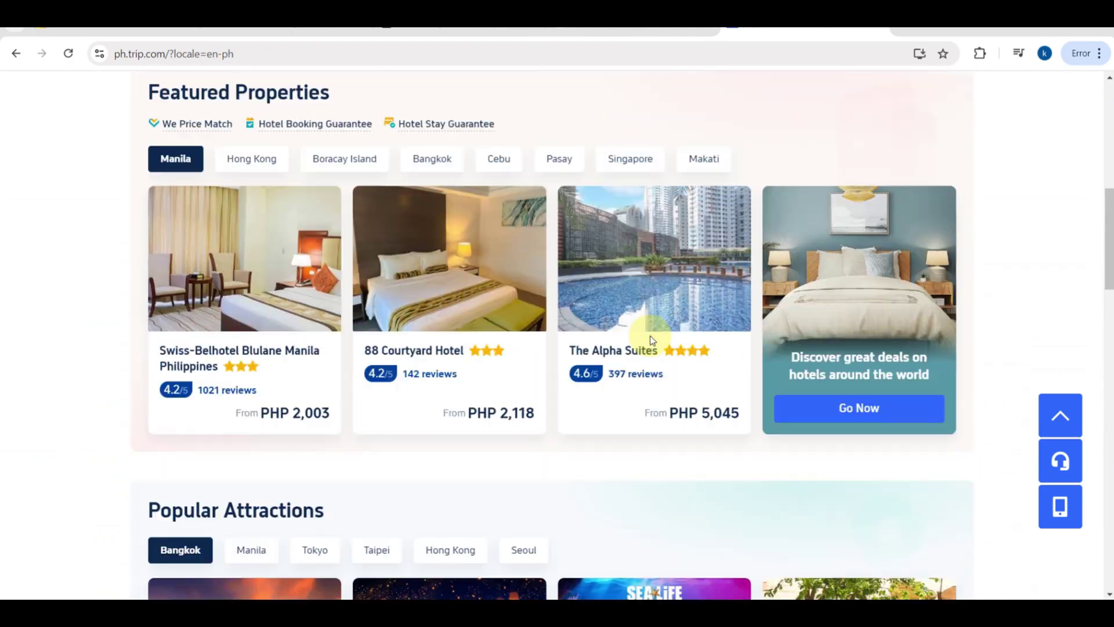
{"action": "scroll", "coordinate": [650, 340], "scroll_direction": "up", "scroll_amount": 5}
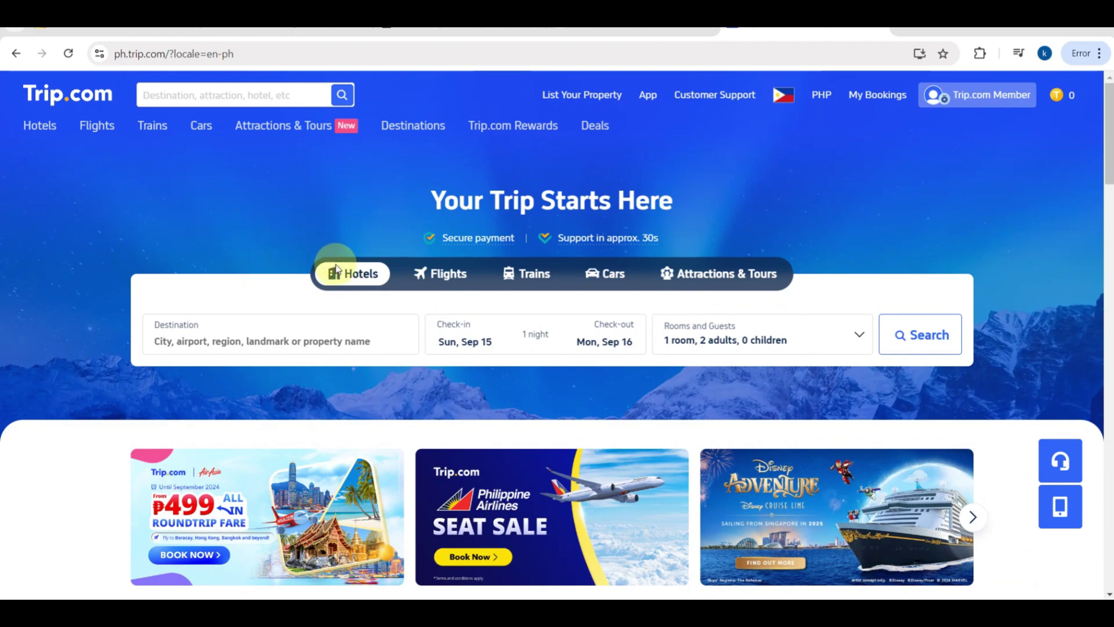
{"action": "scroll", "coordinate": [437, 268], "scroll_direction": "up", "scroll_amount": 5}
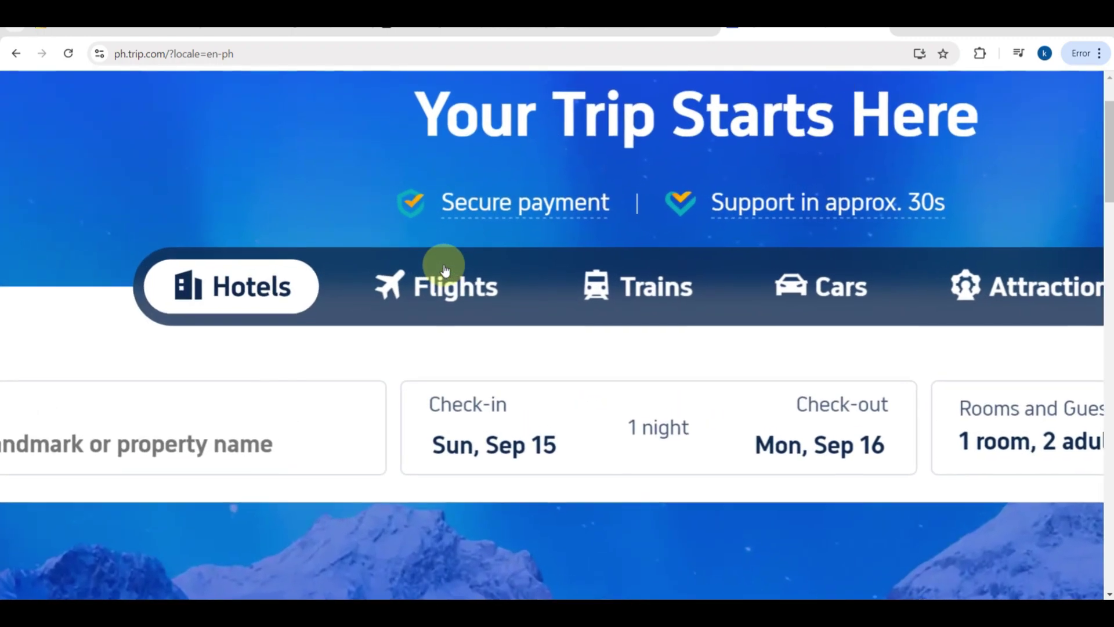
Switch to Flights, make Cebu the only departure city, and choose One-way
{"action": "left_click", "coordinate": [436, 288]}
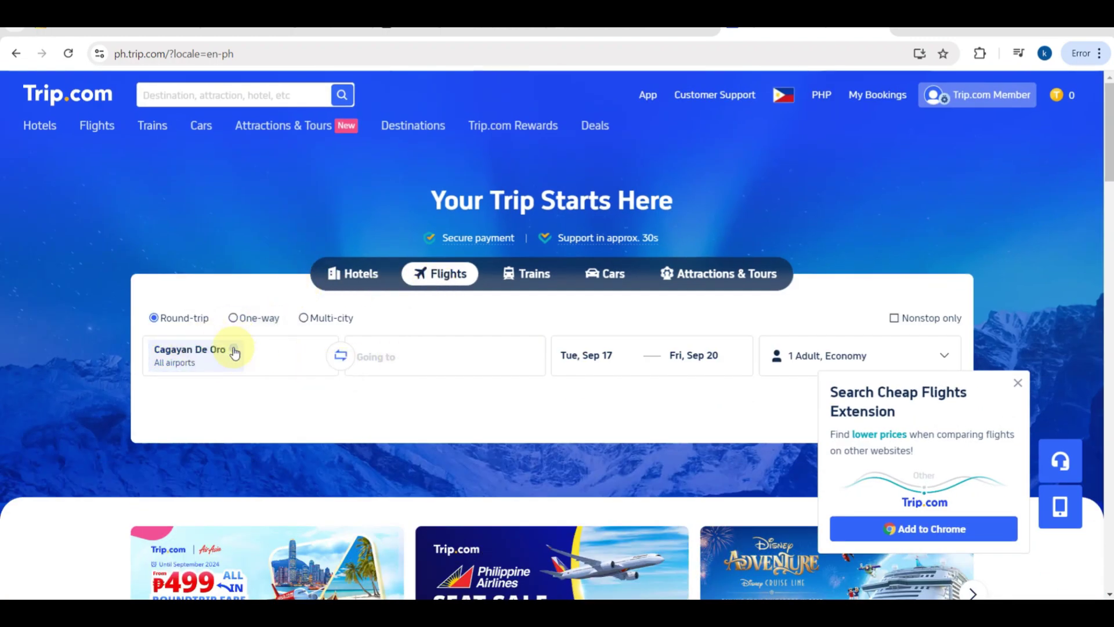
{"action": "left_click", "coordinate": [196, 355]}
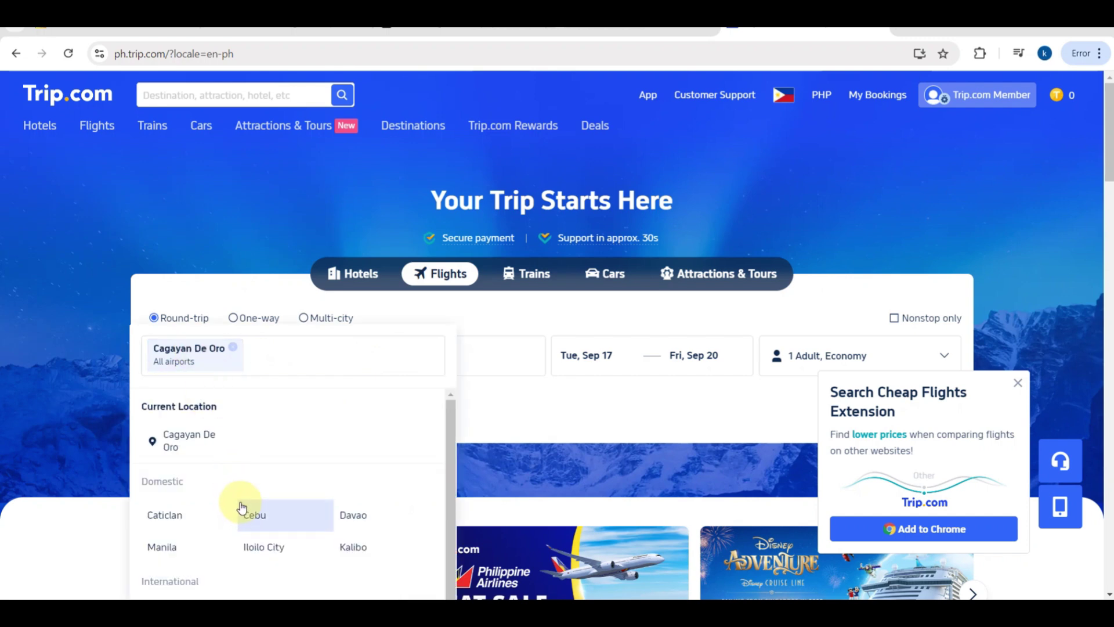
{"action": "left_click", "coordinate": [244, 513]}
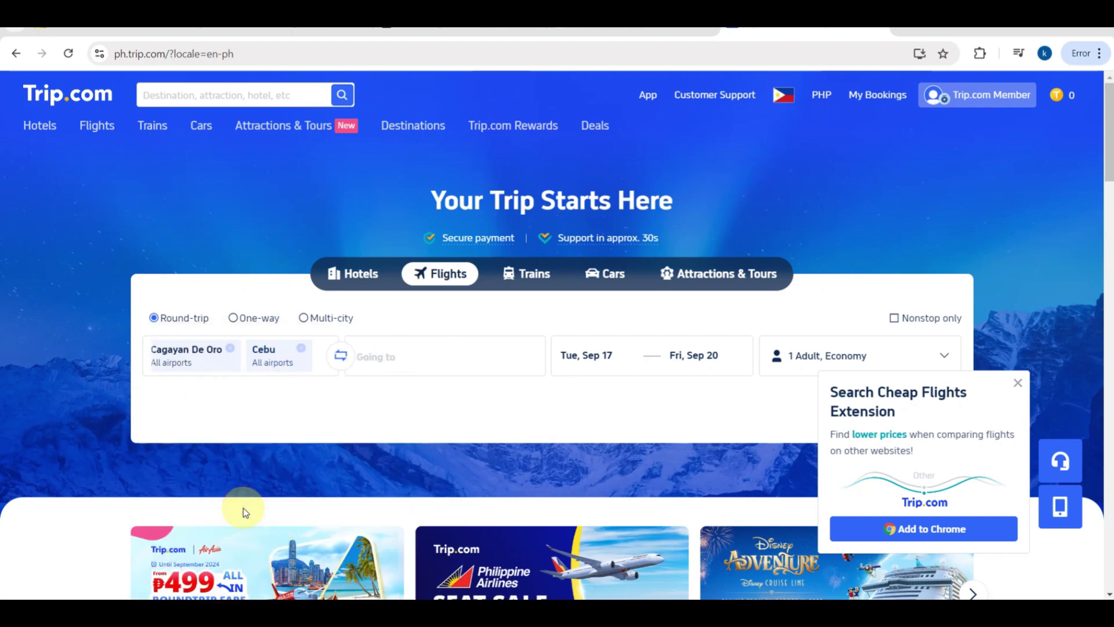
{"action": "left_click", "coordinate": [231, 349]}
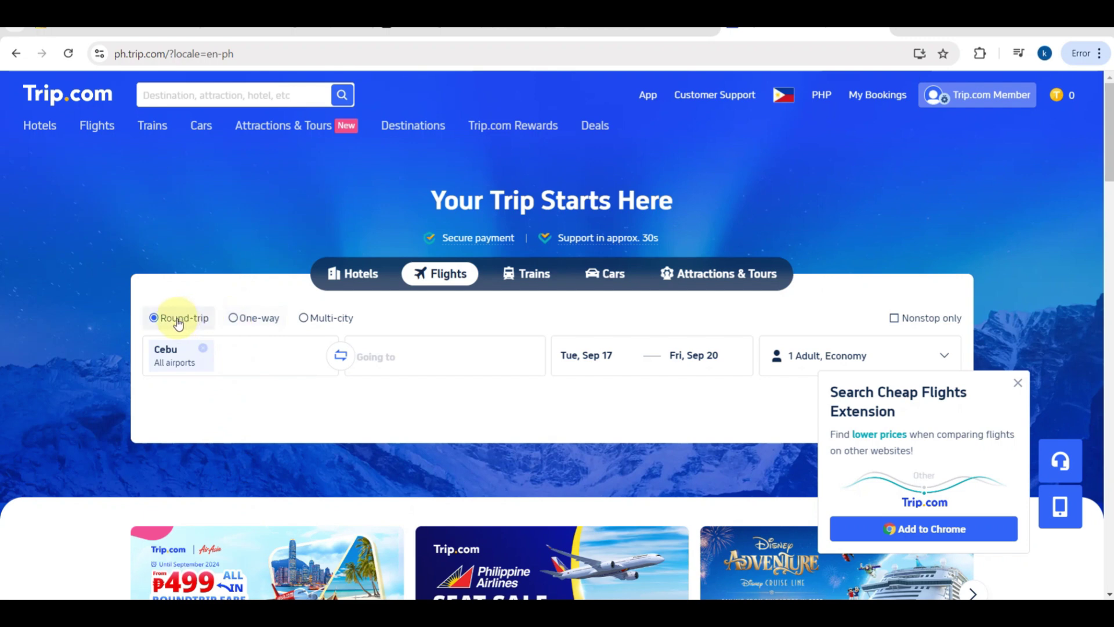
{"action": "left_click", "coordinate": [233, 318]}
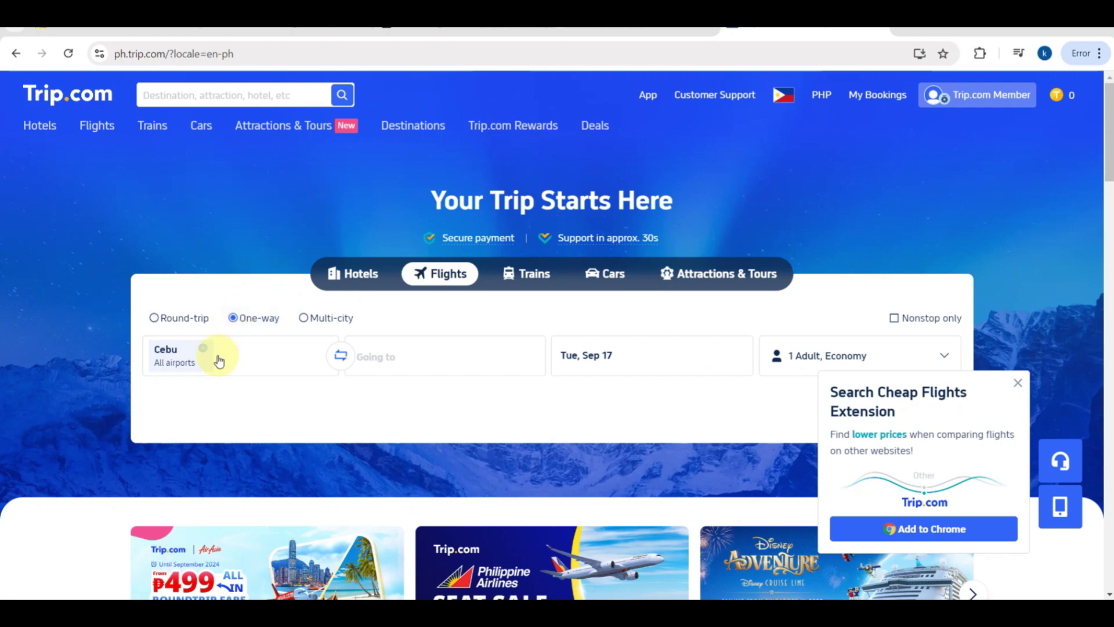
Enter 'man' as the destination and pick Manila (All Airports) MNL
{"action": "left_click", "coordinate": [412, 352]}
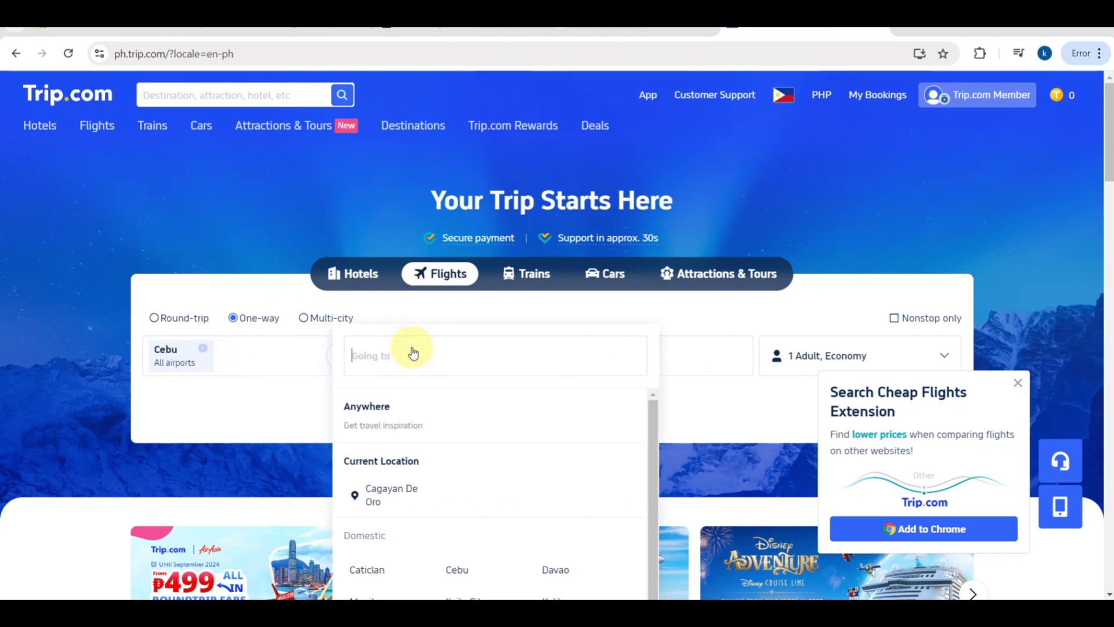
{"action": "type", "text": "manila"}
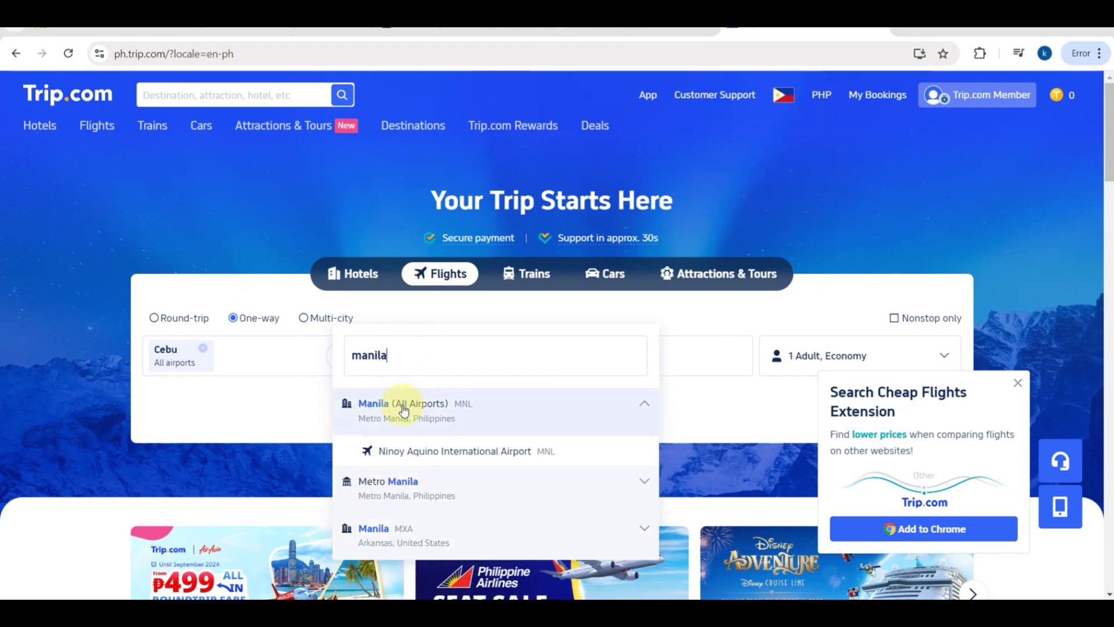
{"action": "left_click", "coordinate": [404, 406]}
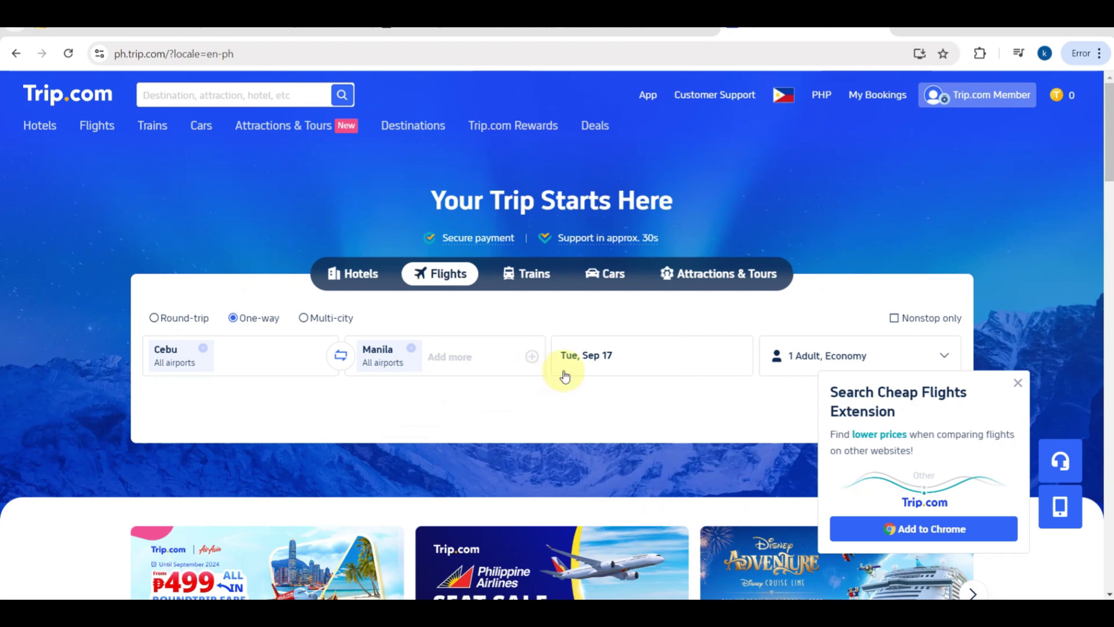
Dismiss the Chrome extension promotion and set the departure date to Wed, Sep 25
{"action": "left_click", "coordinate": [606, 358]}
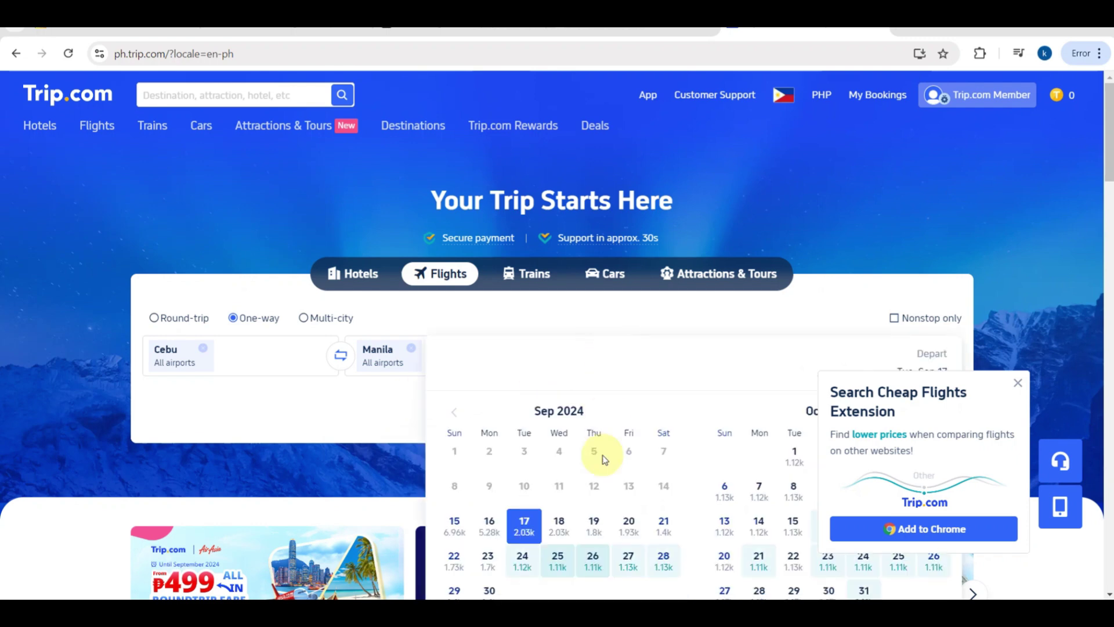
{"action": "scroll", "coordinate": [590, 520], "scroll_direction": "down", "scroll_amount": 1}
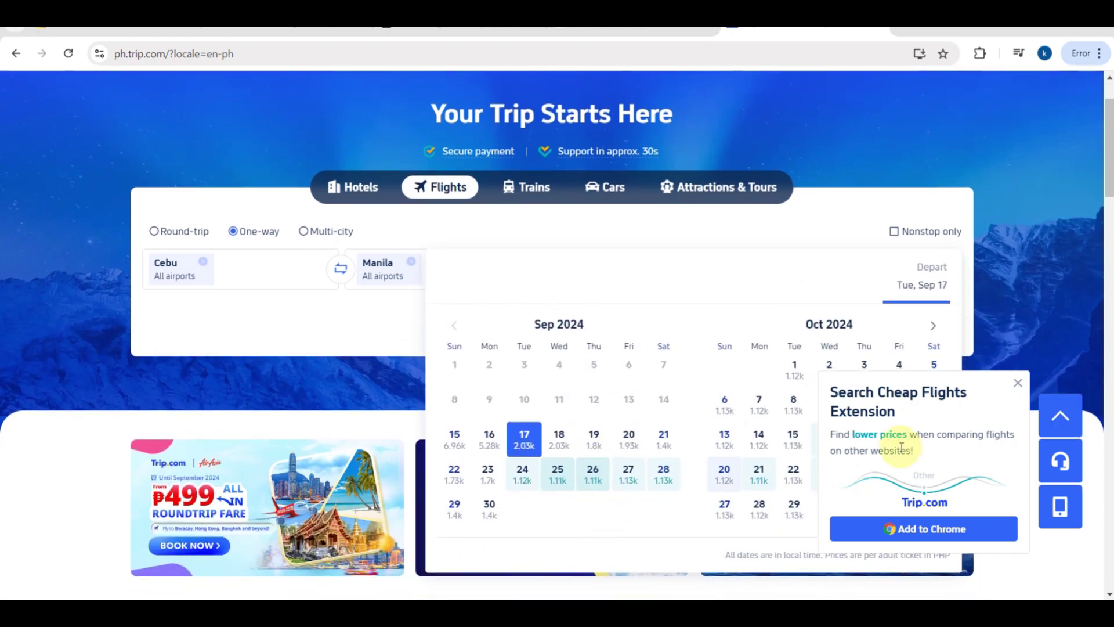
{"action": "left_click", "coordinate": [1015, 384]}
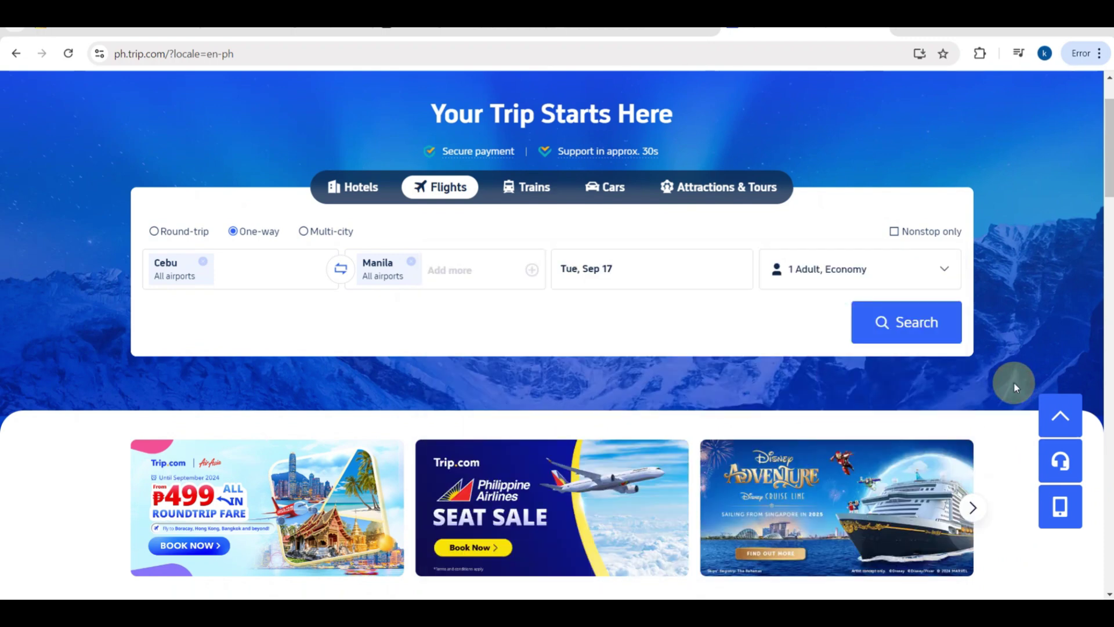
{"action": "left_click", "coordinate": [686, 269]}
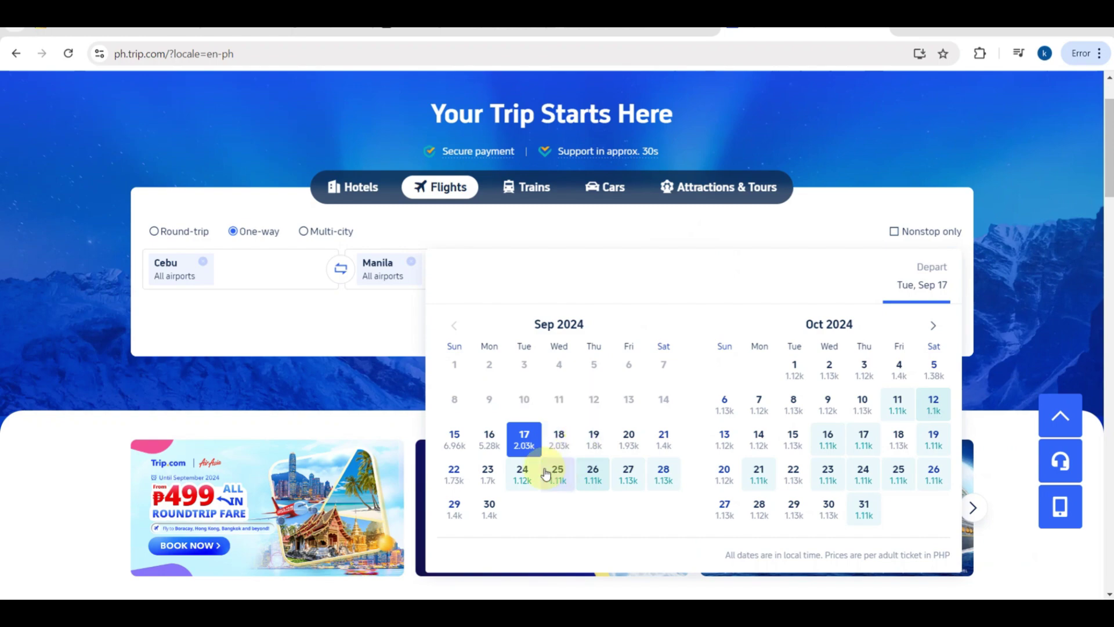
{"action": "scroll", "coordinate": [547, 472], "scroll_direction": "up", "scroll_amount": 5}
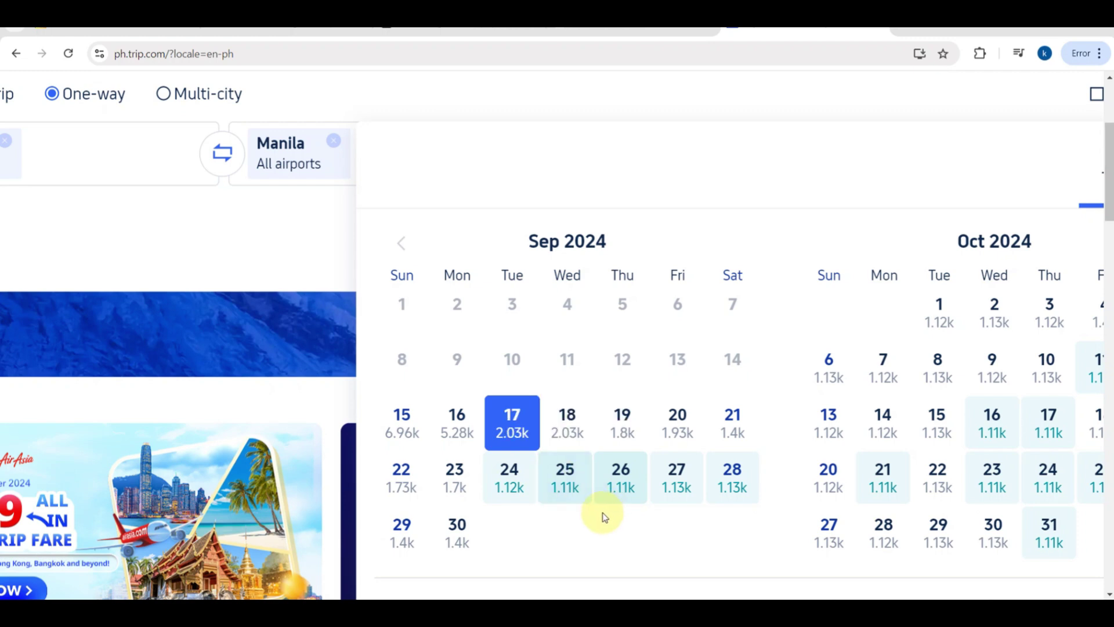
{"action": "left_click", "coordinate": [563, 482]}
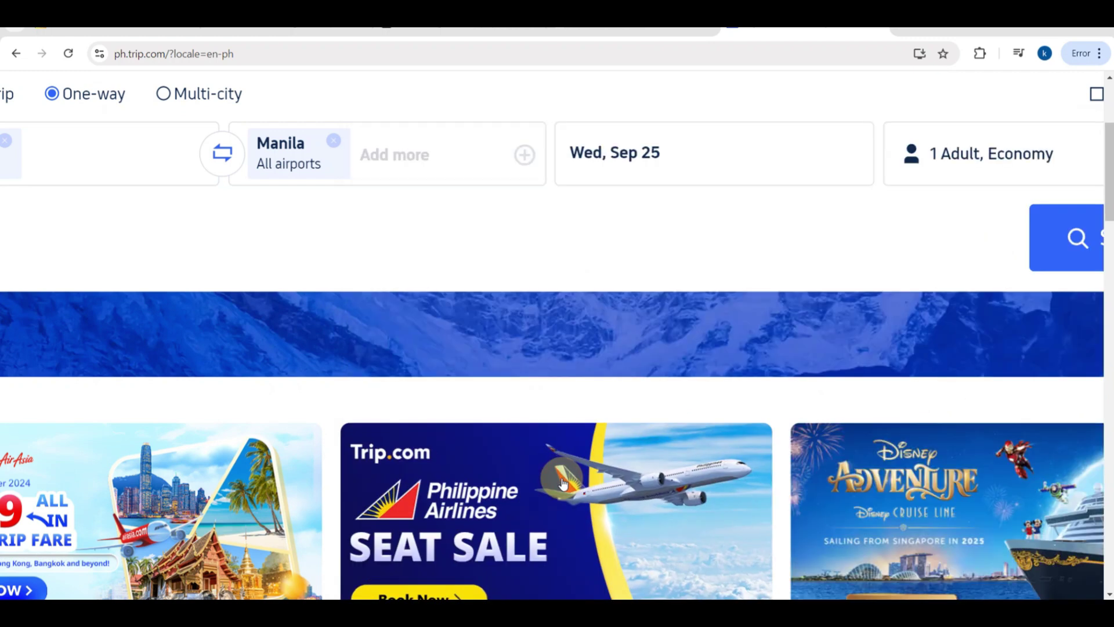
Add three adults and remove them again, keeping 1 adult passenger
{"action": "key", "text": "ctrl+minus"}
{"action": "key", "text": "ctrl+minus"}
{"action": "key", "text": "ctrl+minus"}
{"action": "key", "text": "ctrl+minus"}
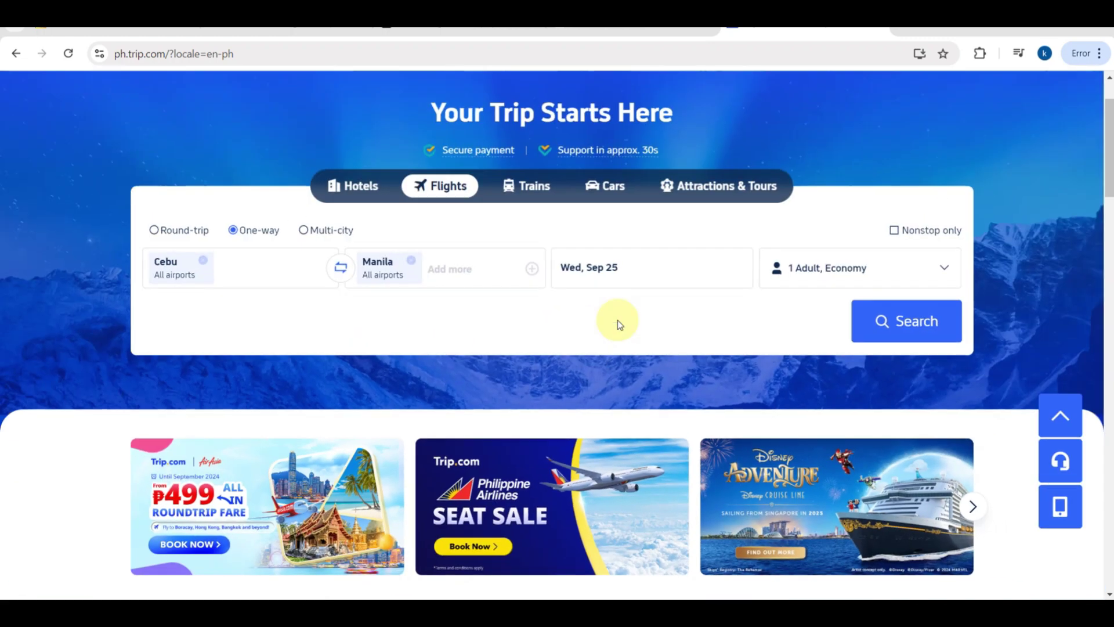
{"action": "left_click", "coordinate": [941, 271]}
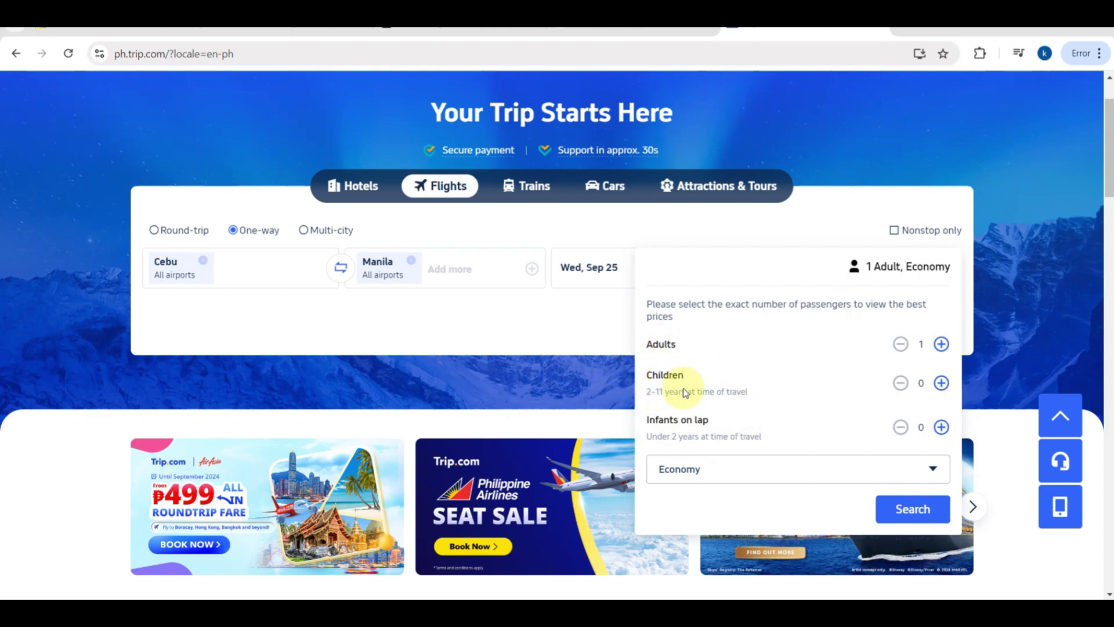
{"action": "left_click", "coordinate": [942, 345]}
{"action": "left_click", "coordinate": [942, 345]}
{"action": "left_click", "coordinate": [942, 345]}
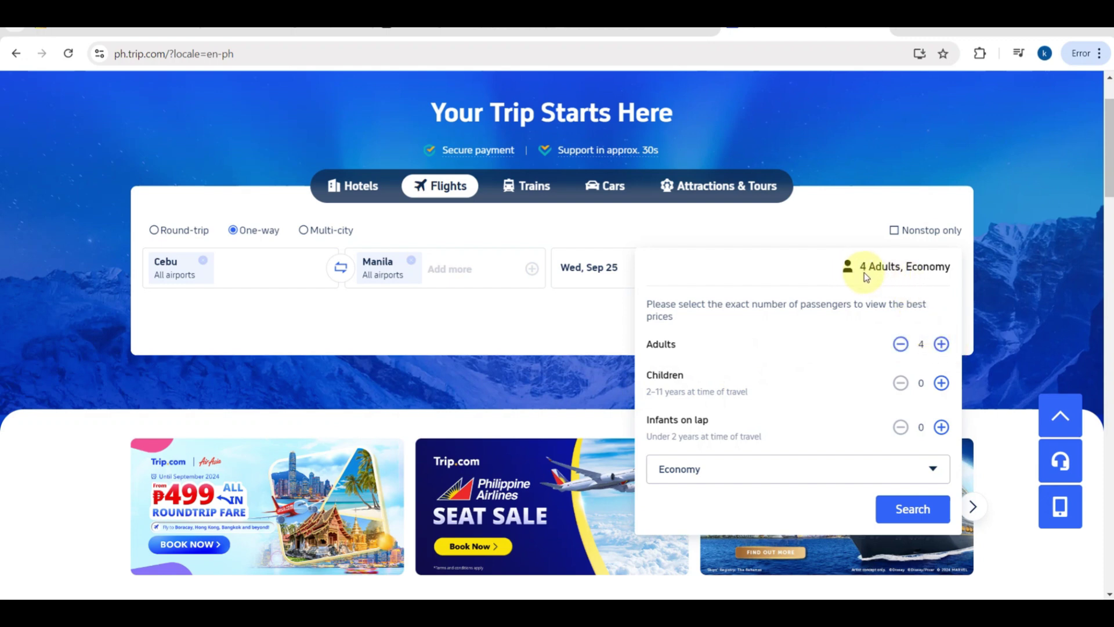
{"action": "left_click", "coordinate": [898, 345]}
{"action": "left_click", "coordinate": [898, 344]}
{"action": "left_click", "coordinate": [898, 345]}
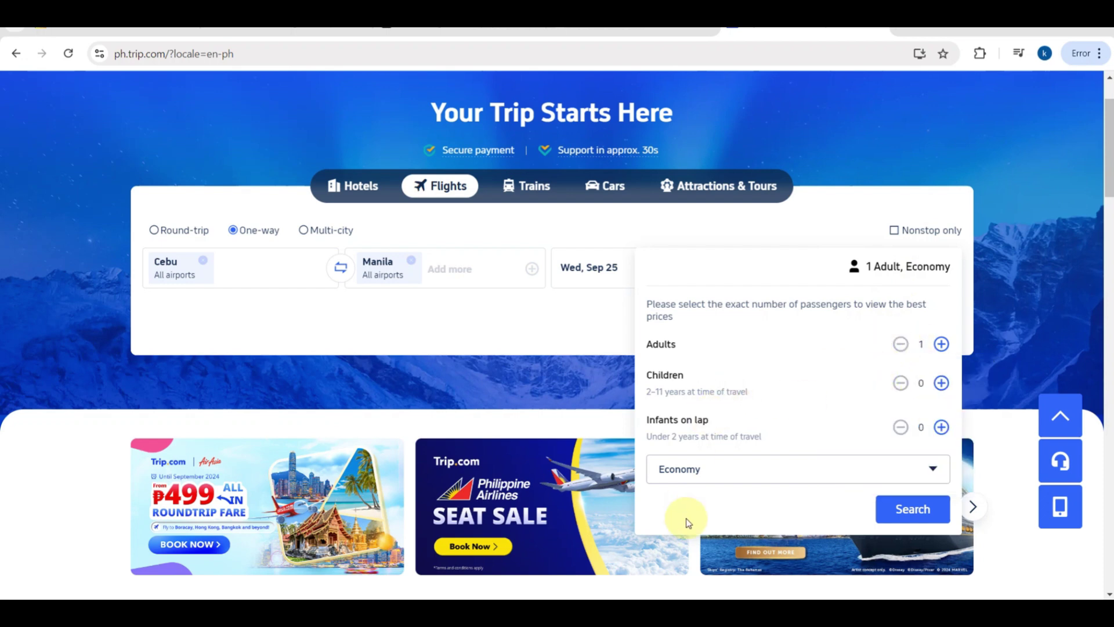
Check the cabin class choices, keep Economy, and run the Cebu–Manila search
{"action": "left_click", "coordinate": [926, 469]}
{"action": "scroll", "coordinate": [778, 492], "scroll_direction": "down", "scroll_amount": 1}
{"action": "scroll", "coordinate": [778, 492], "scroll_direction": "down", "scroll_amount": 1}
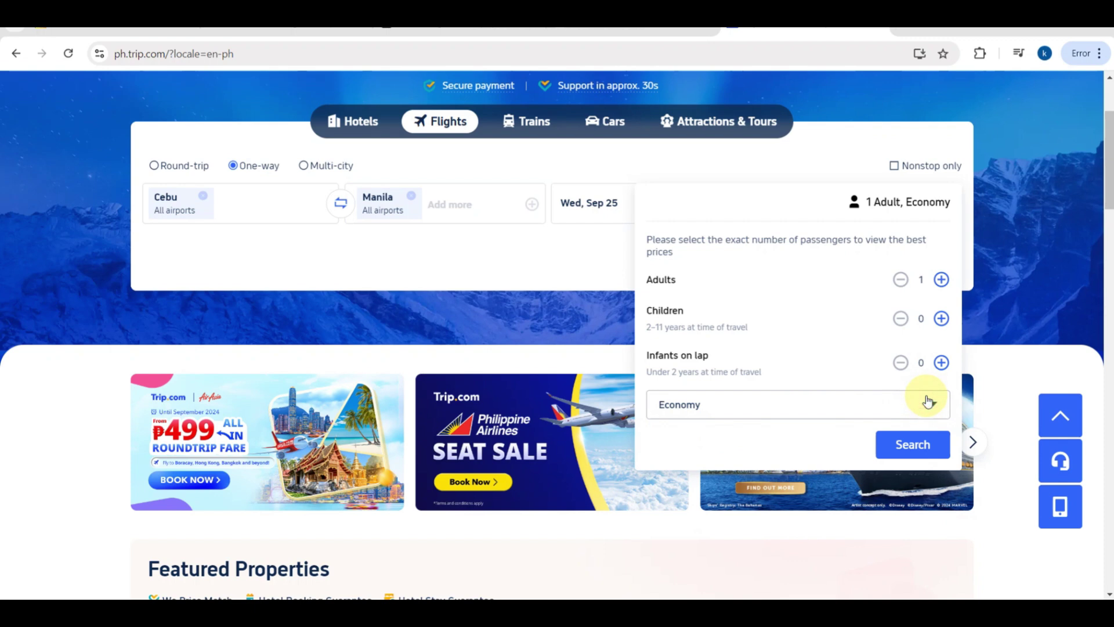
{"action": "left_click", "coordinate": [915, 453]}
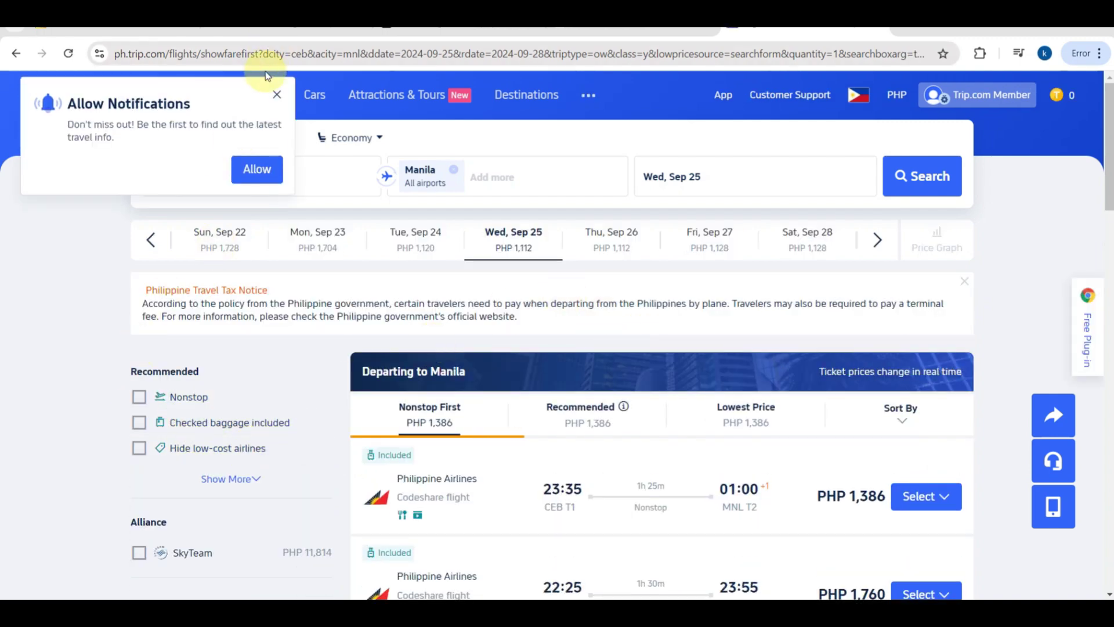
Dismiss the notifications prompt and browse the Sep 25 results, led by AirAsia at PHP 1,660
{"action": "left_click", "coordinate": [271, 91]}
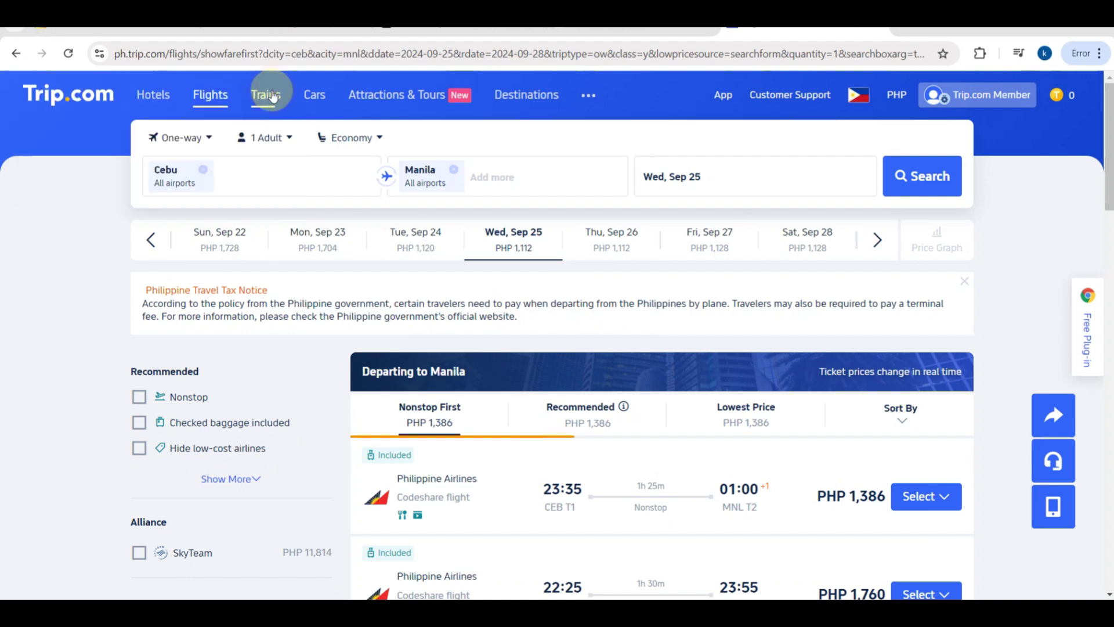
{"action": "scroll", "coordinate": [193, 408], "scroll_direction": "down", "scroll_amount": 2}
{"action": "scroll", "coordinate": [193, 409], "scroll_direction": "up", "scroll_amount": 1}
{"action": "key", "text": "ctrl+plus"}
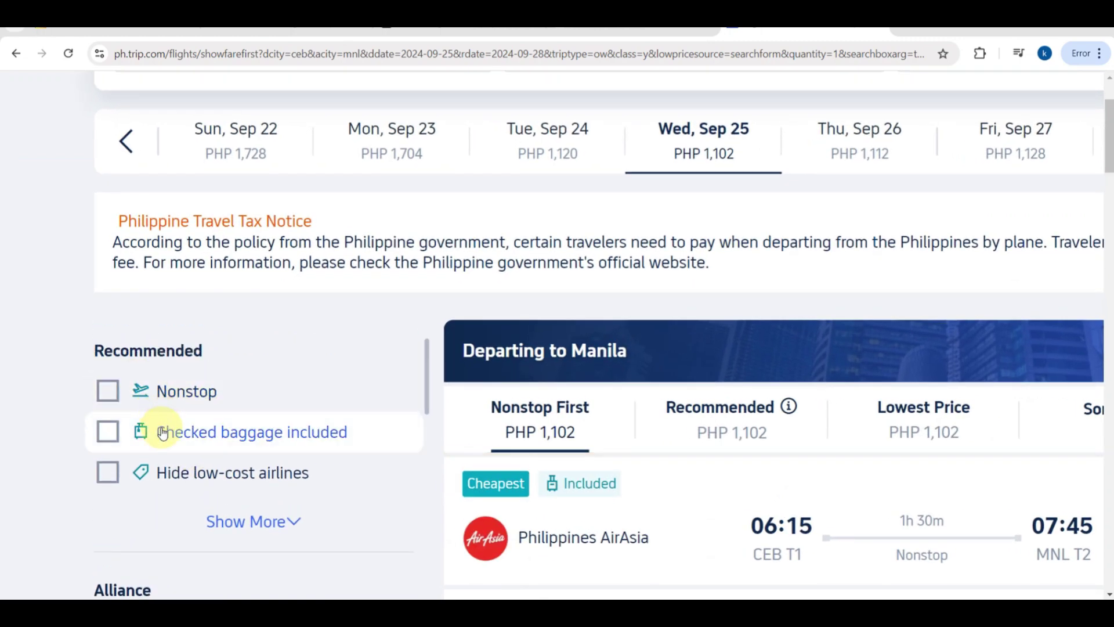
{"action": "scroll", "coordinate": [162, 432], "scroll_direction": "down", "scroll_amount": 2}
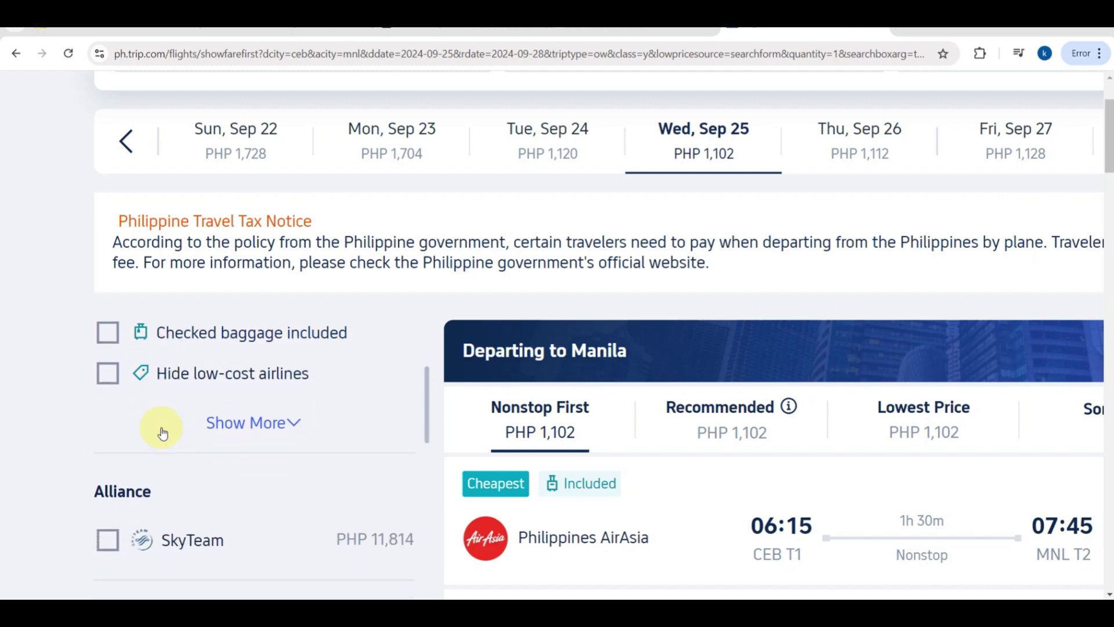
{"action": "scroll", "coordinate": [162, 432], "scroll_direction": "down", "scroll_amount": 4}
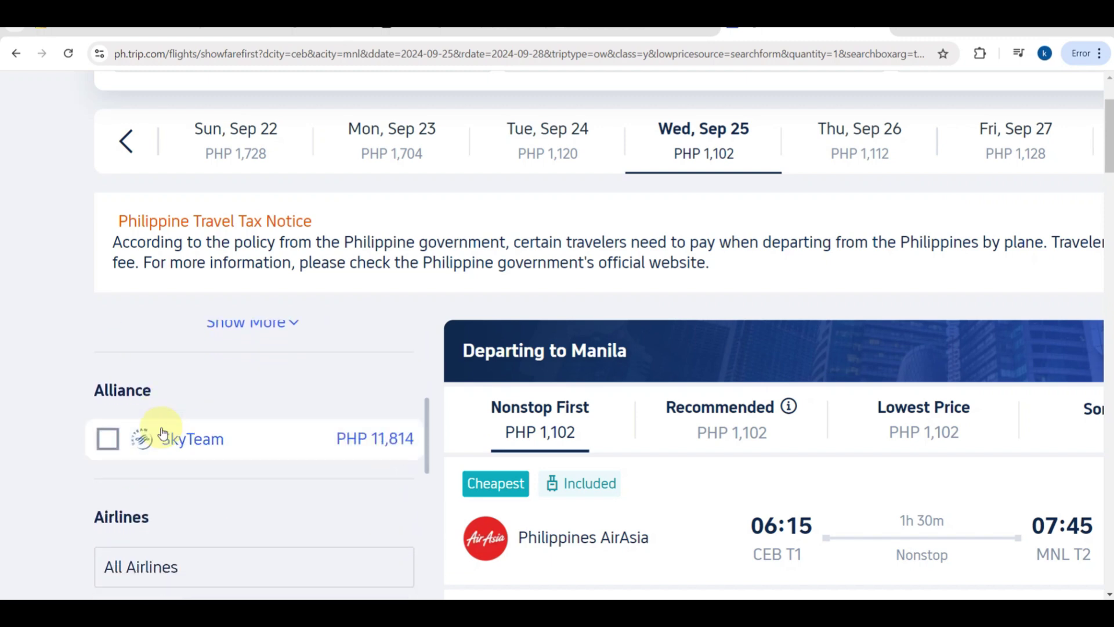
{"action": "scroll", "coordinate": [162, 432], "scroll_direction": "down", "scroll_amount": 1}
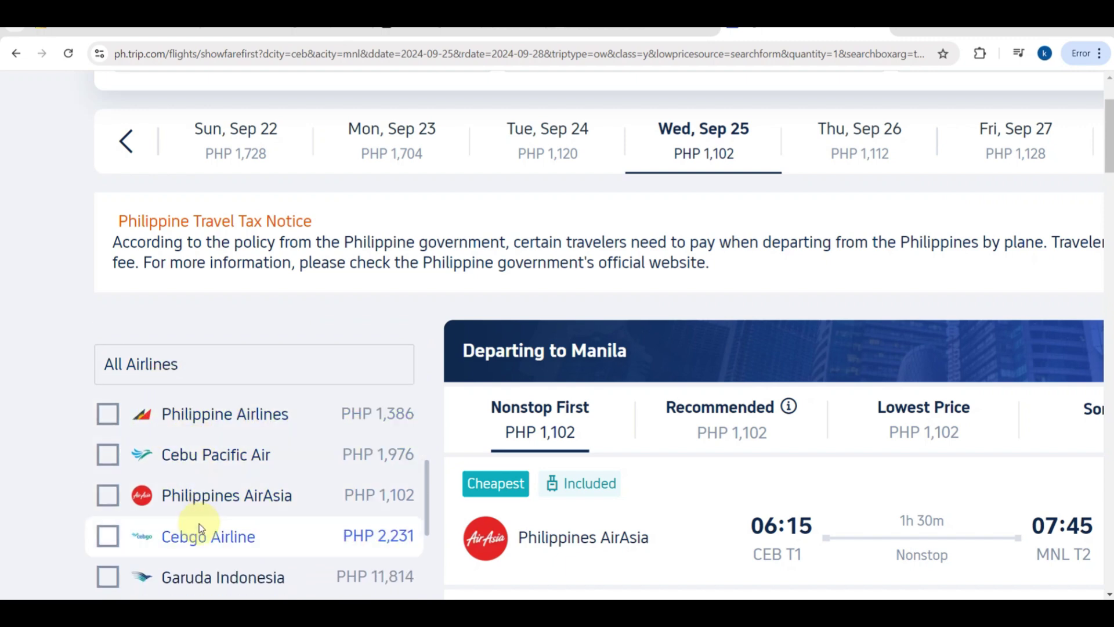
{"action": "scroll", "coordinate": [199, 525], "scroll_direction": "down", "scroll_amount": 2}
{"action": "scroll", "coordinate": [199, 525], "scroll_direction": "down", "scroll_amount": 2}
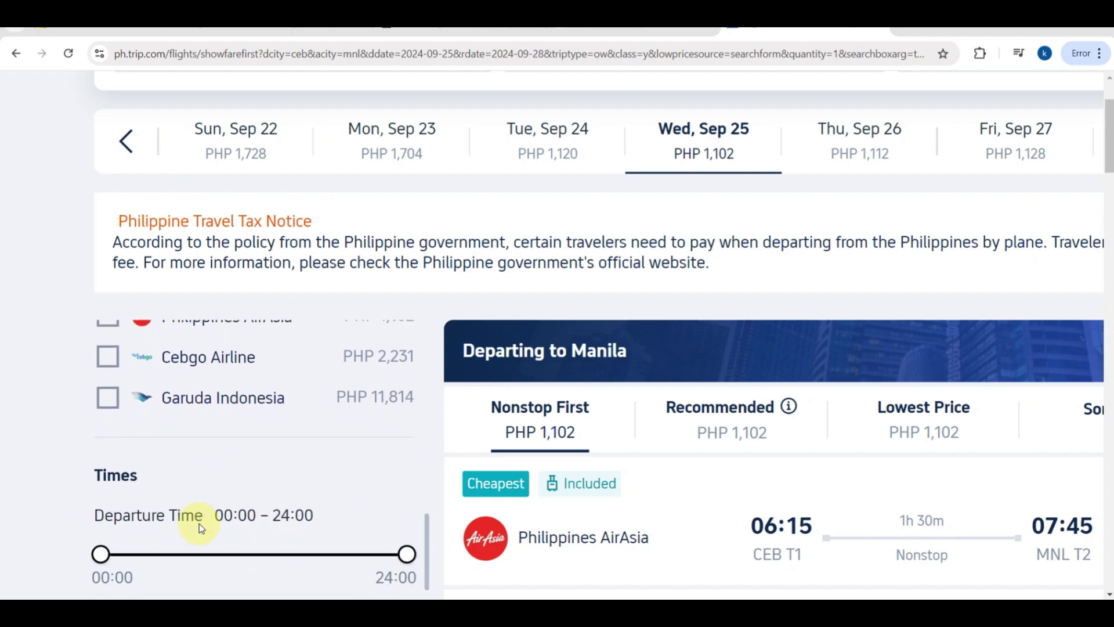
{"action": "scroll", "coordinate": [200, 525], "scroll_direction": "down", "scroll_amount": 4}
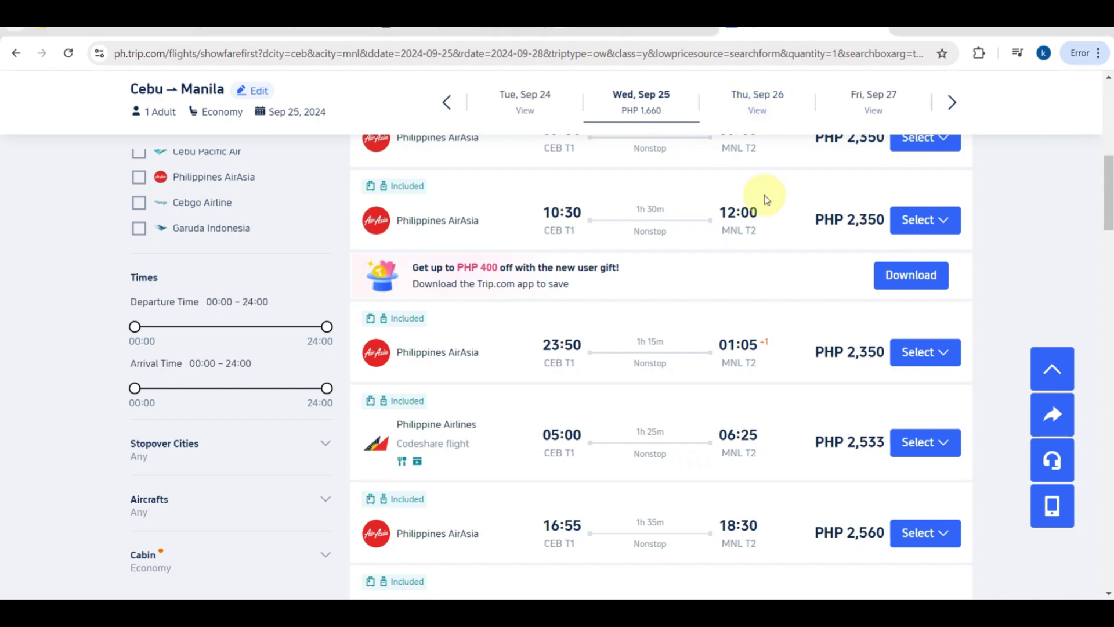
{"action": "scroll", "coordinate": [766, 200], "scroll_direction": "up", "scroll_amount": 3}
{"action": "scroll", "coordinate": [766, 201], "scroll_direction": "up", "scroll_amount": 3}
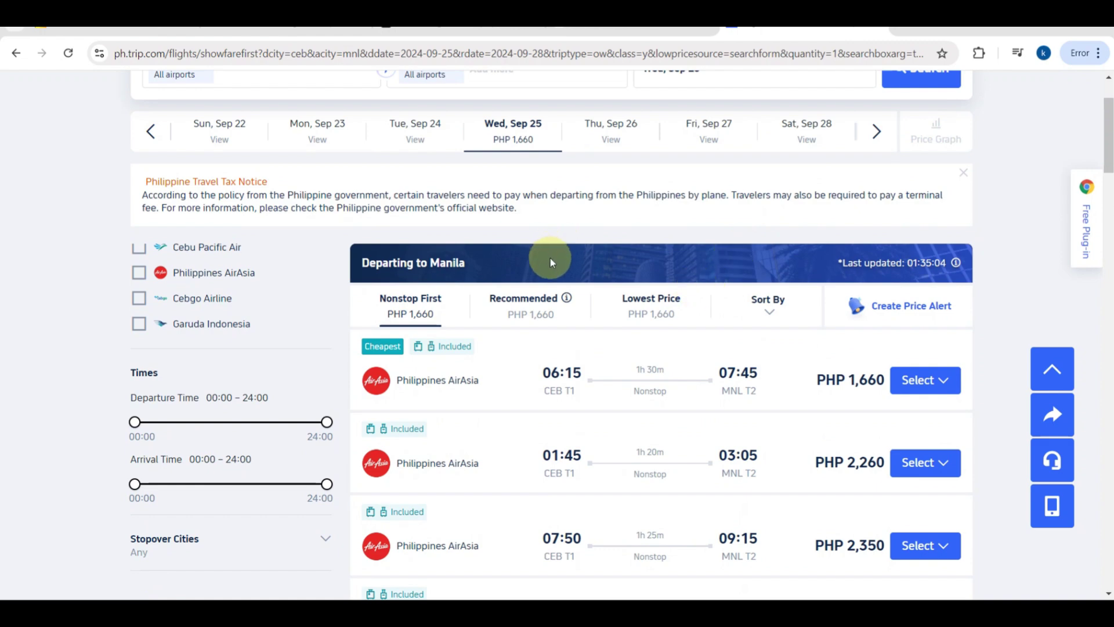
{"action": "left_click", "coordinate": [735, 308]}
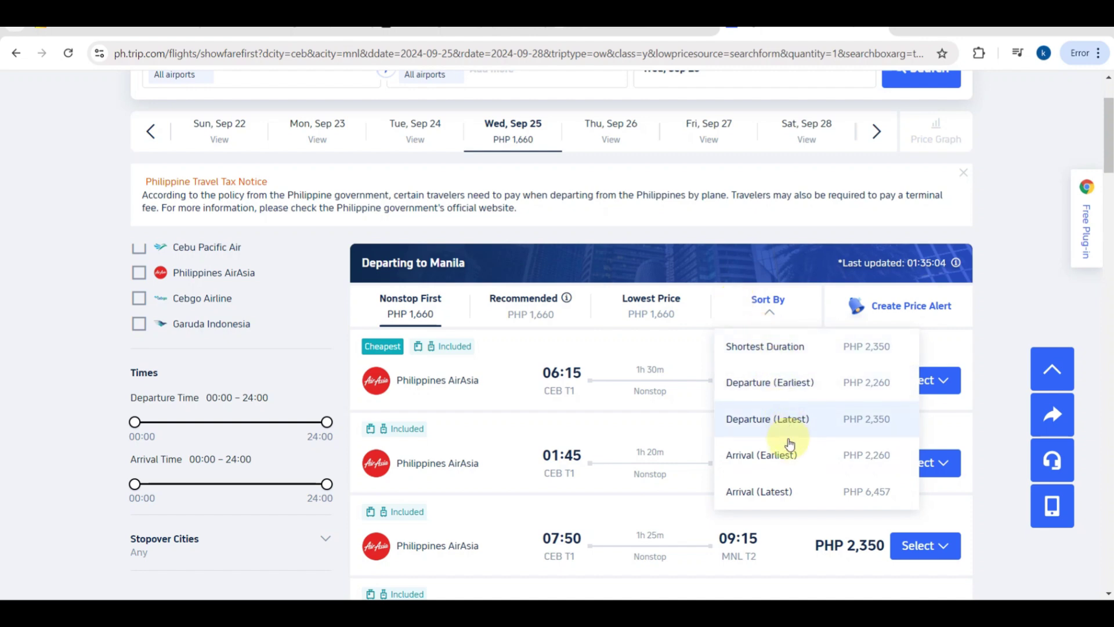
{"action": "left_click", "coordinate": [672, 300]}
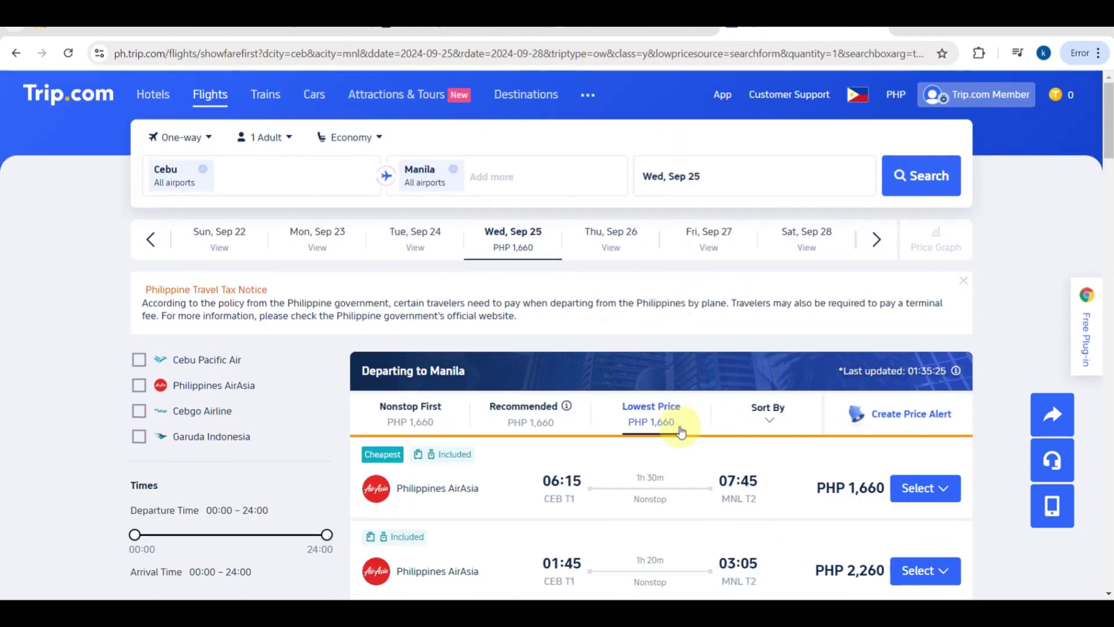
{"action": "scroll", "coordinate": [681, 441], "scroll_direction": "down", "scroll_amount": 1}
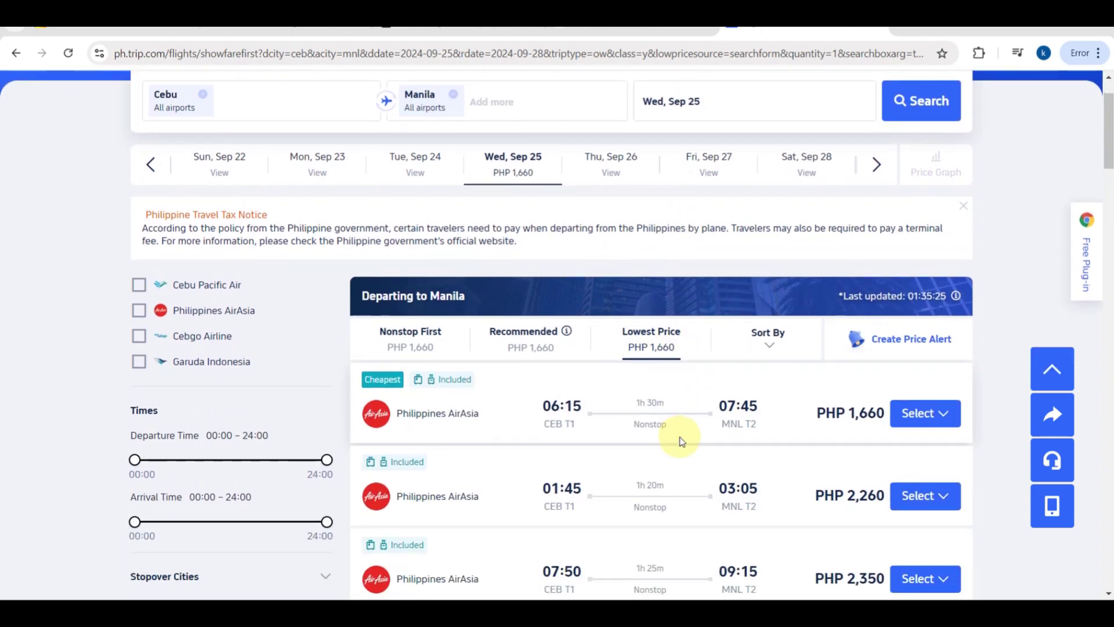
{"action": "scroll", "coordinate": [681, 441], "scroll_direction": "down", "scroll_amount": 1}
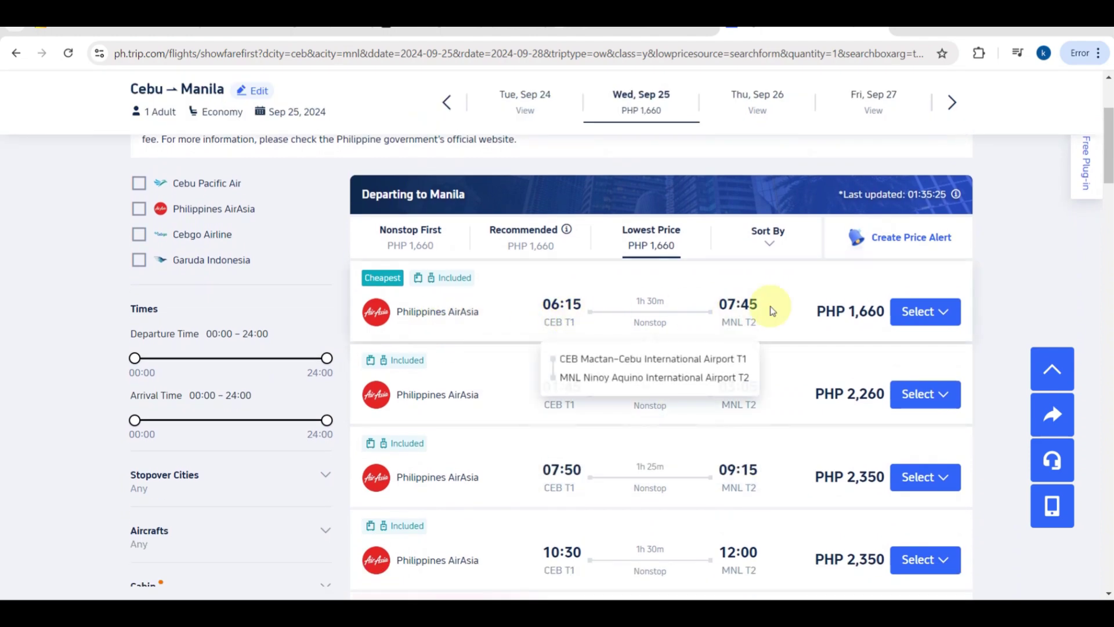
Open the fare options of the 06:15 AirAsia flight and book the PHP 1,660 Recommended Economy fare
{"action": "left_click", "coordinate": [916, 317]}
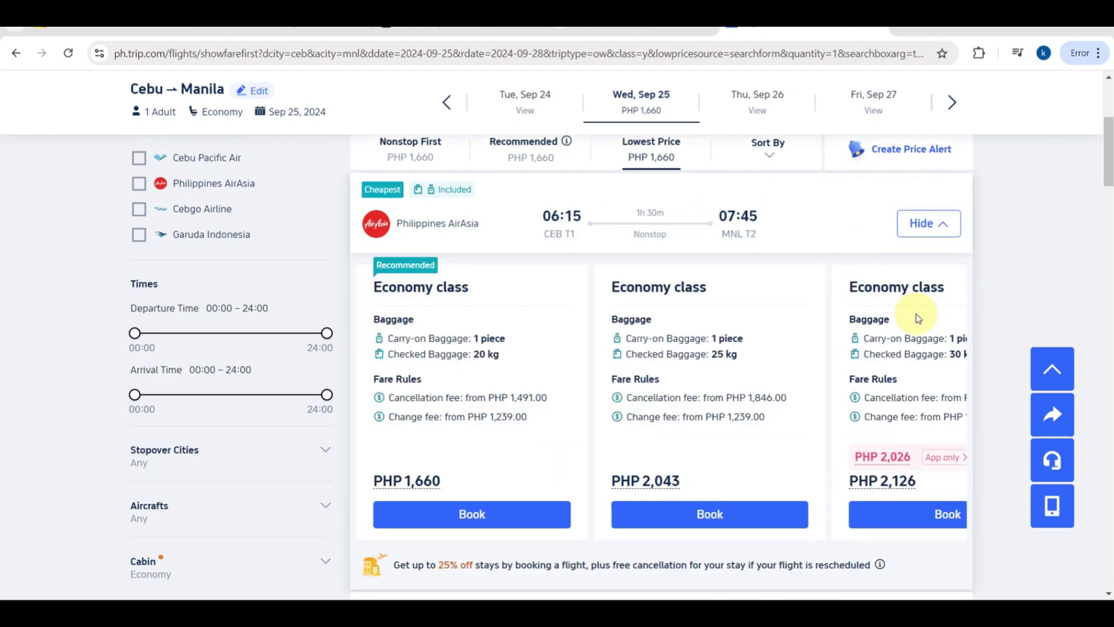
{"action": "mouse_move", "coordinate": [709, 379]}
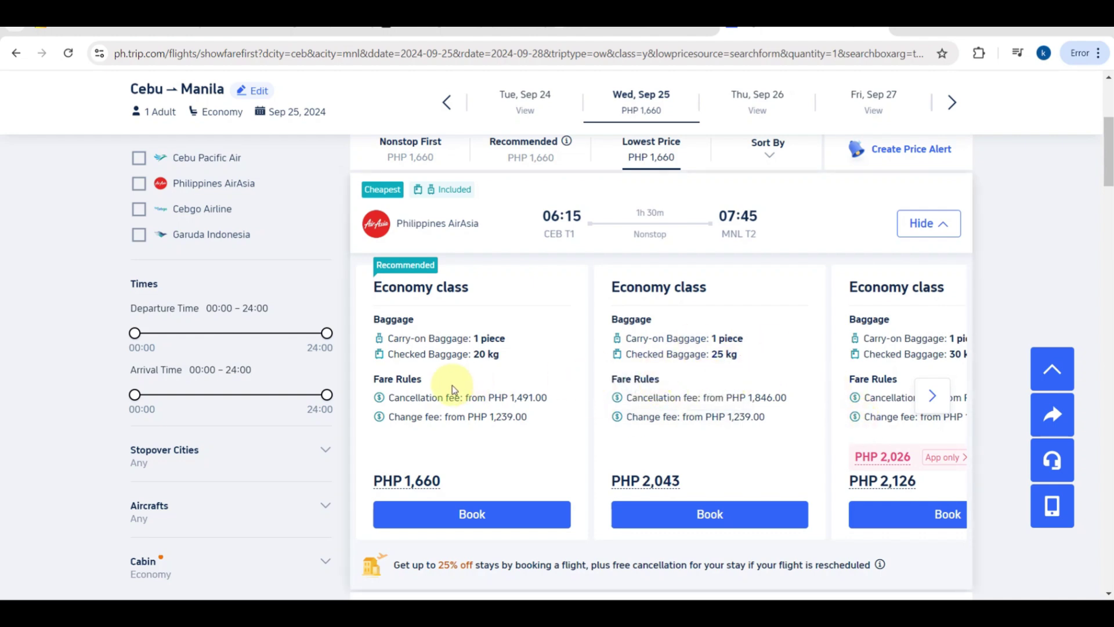
{"action": "scroll", "coordinate": [451, 385], "scroll_direction": "up", "scroll_amount": 5, "text": "ctrl"}
{"action": "mouse_move", "coordinate": [398, 302]}
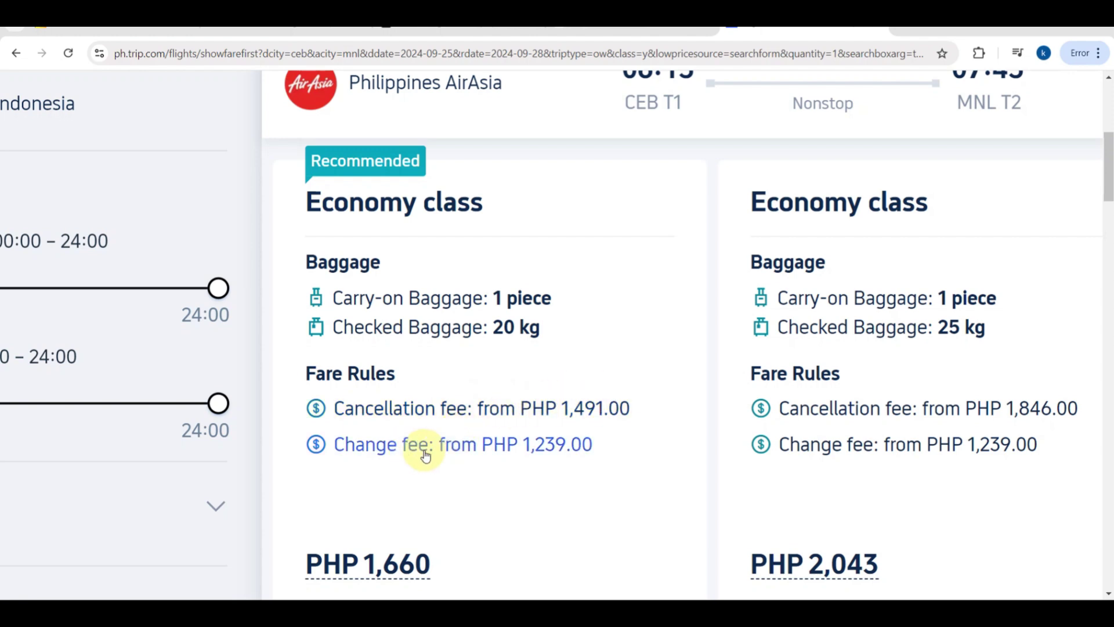
{"action": "key", "text": "ctrl+minus"}
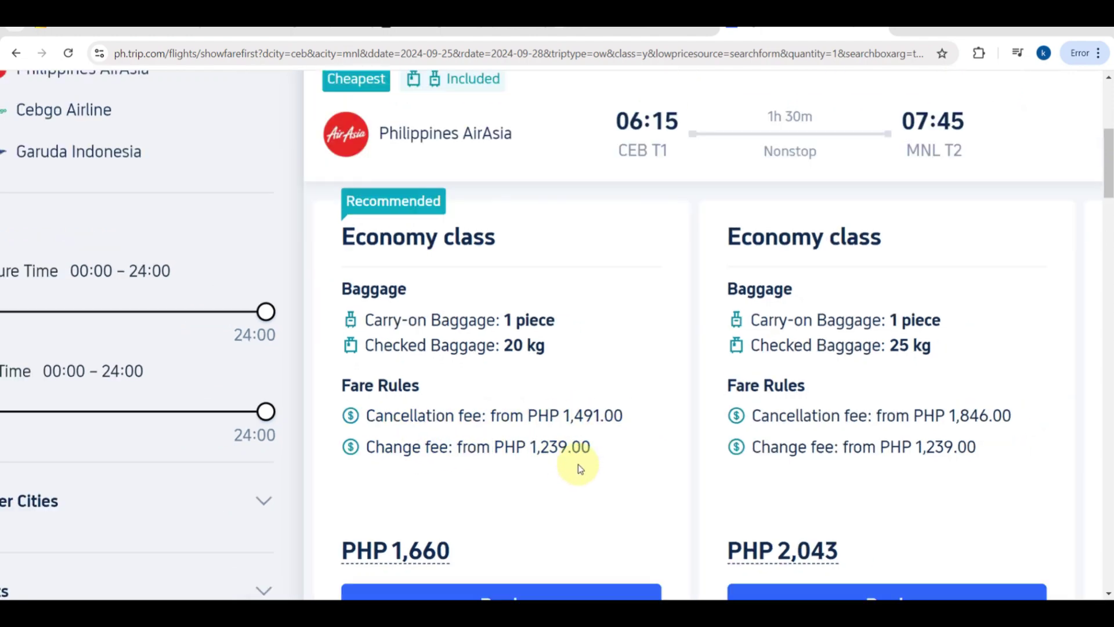
{"action": "key", "text": "ctrl+minus"}
{"action": "key", "text": "ctrl+minus"}
{"action": "key", "text": "ctrl+minus"}
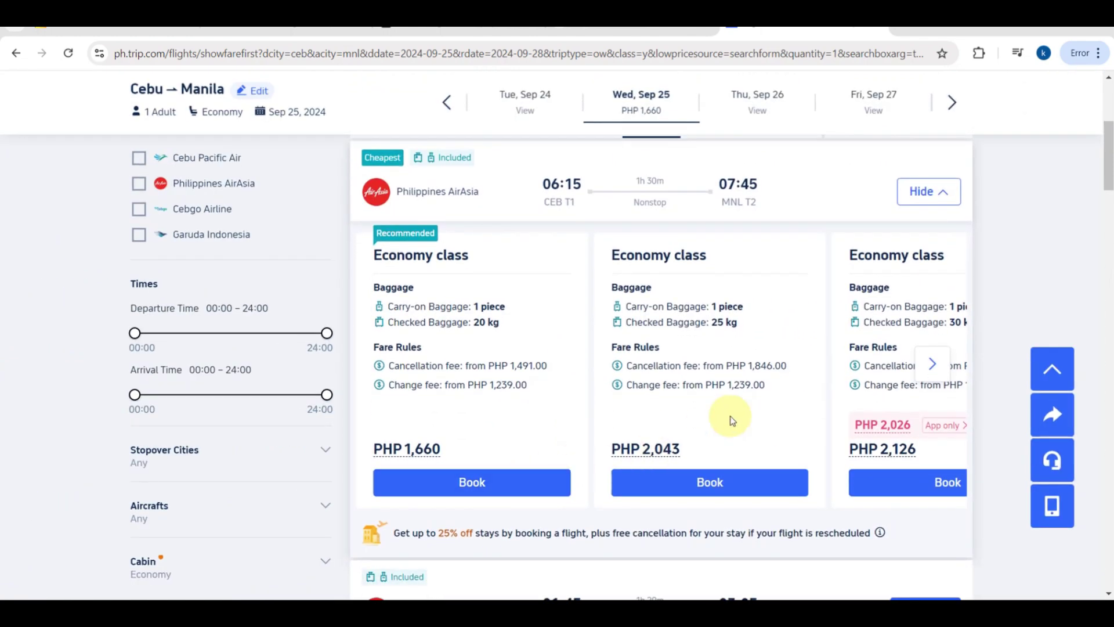
{"action": "left_click", "coordinate": [526, 480]}
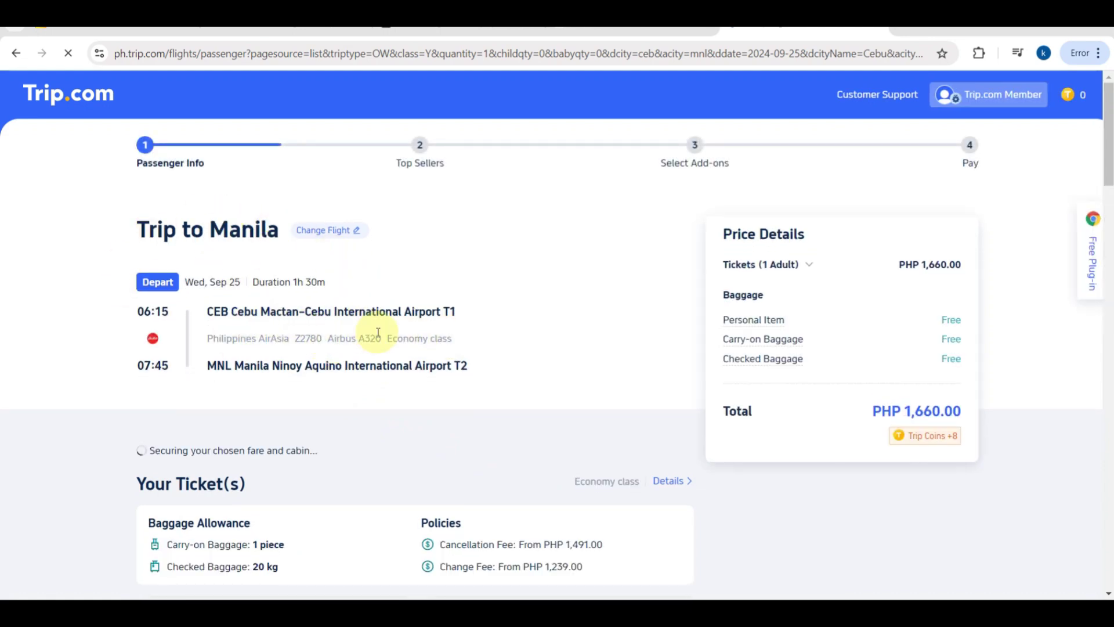
Scroll the Passenger Info page to review the Your Ticket(s) policies
{"action": "scroll", "coordinate": [373, 331], "scroll_direction": "down", "scroll_amount": 3}
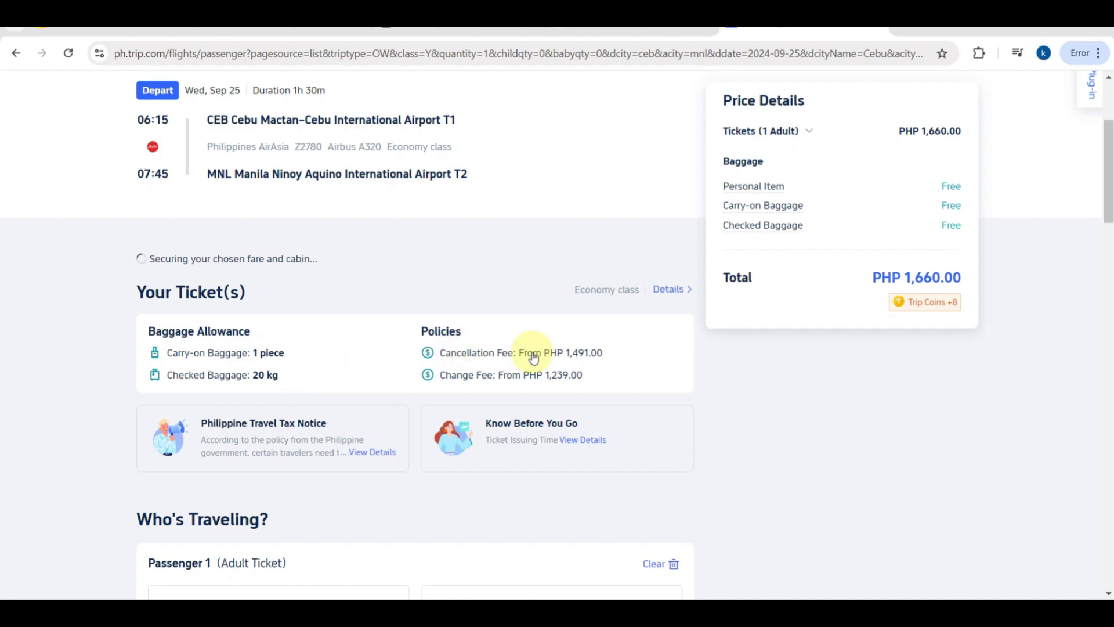
{"action": "scroll", "coordinate": [533, 357], "scroll_direction": "up", "scroll_amount": 5}
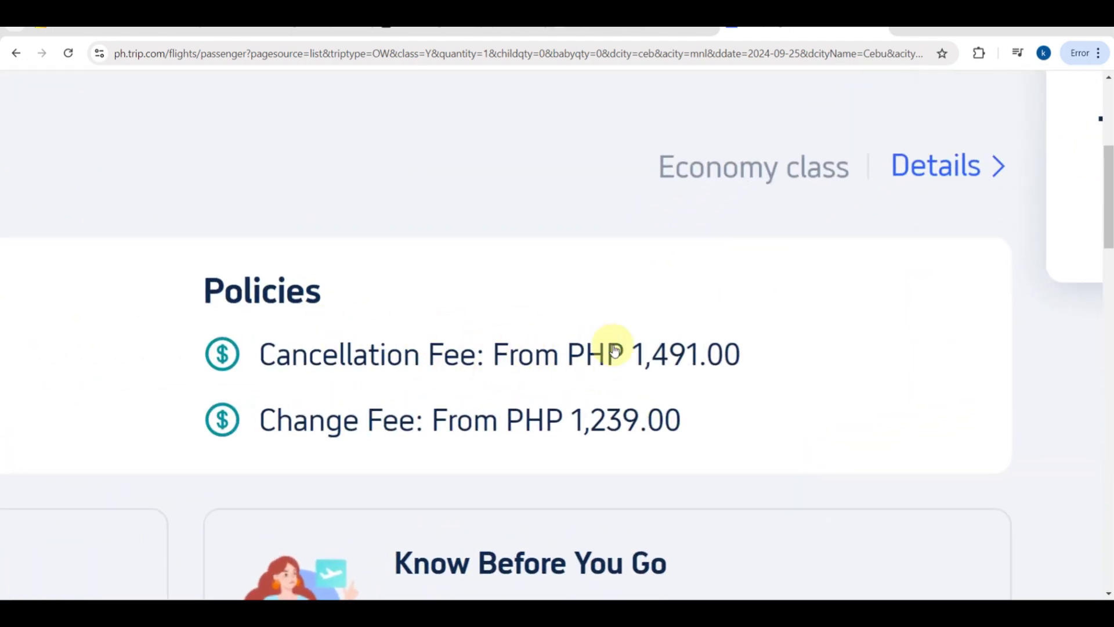
{"action": "scroll", "coordinate": [615, 350], "scroll_direction": "down", "scroll_amount": 2}
{"action": "scroll", "coordinate": [614, 350], "scroll_direction": "down", "scroll_amount": 5}
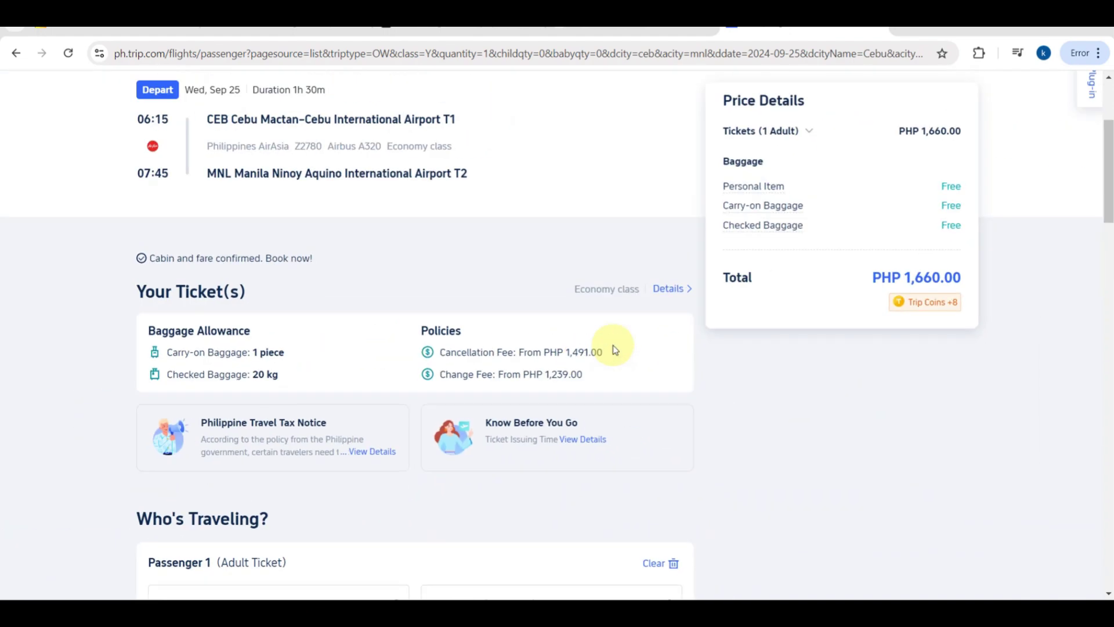
{"action": "scroll", "coordinate": [499, 382], "scroll_direction": "down", "scroll_amount": 3}
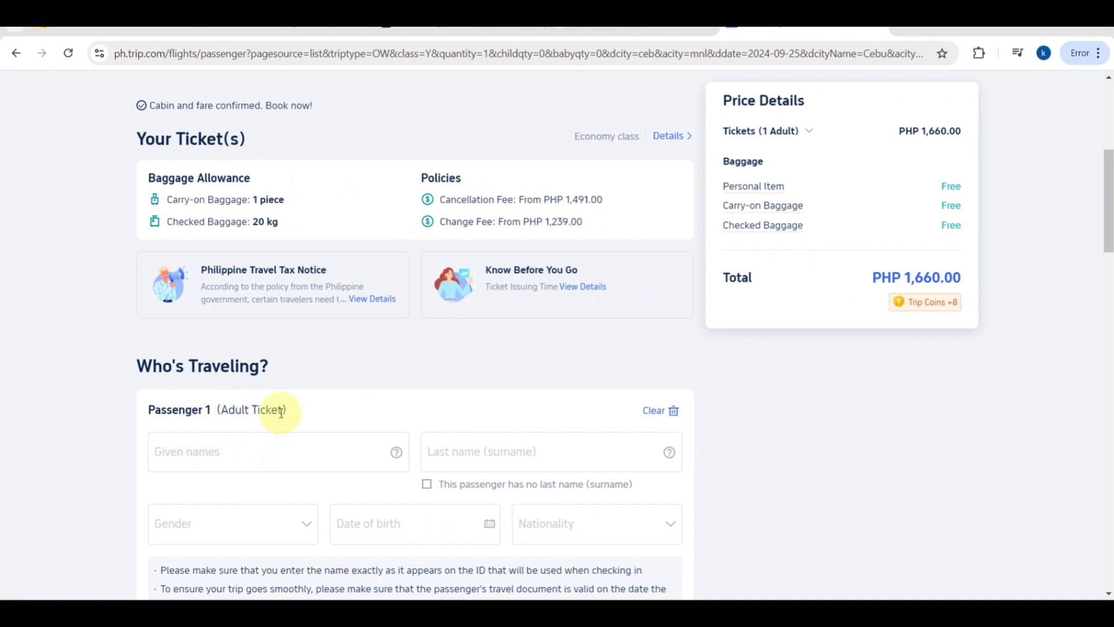
{"action": "scroll", "coordinate": [344, 419], "scroll_direction": "down", "scroll_amount": 2}
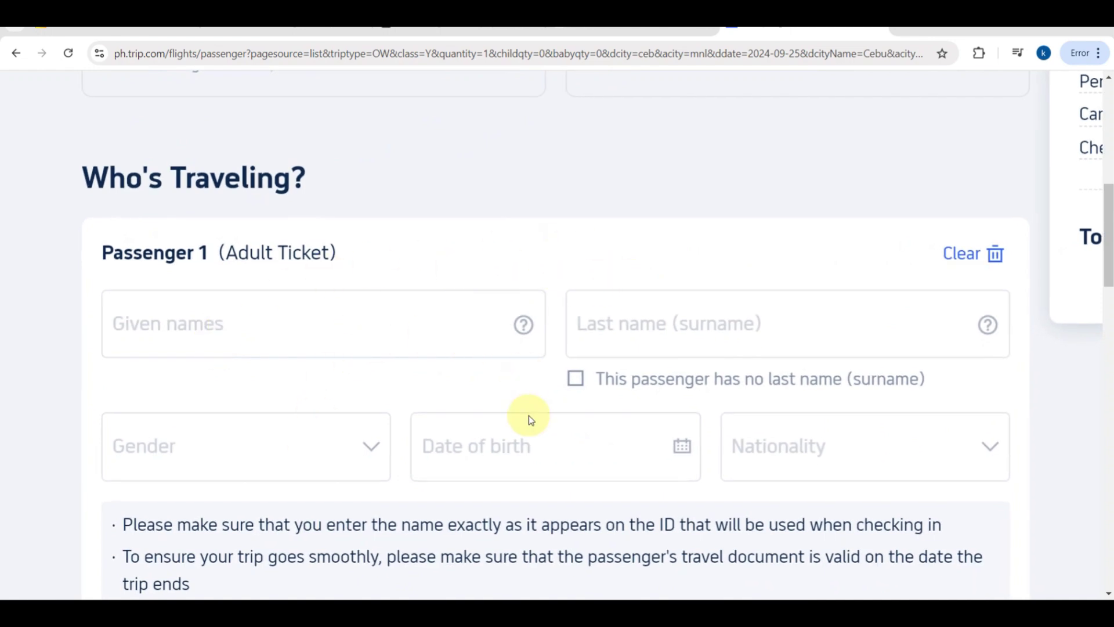
{"action": "key", "text": "ctrl+minus"}
{"action": "key", "text": "ctrl+minus"}
{"action": "key", "text": "ctrl+minus"}
{"action": "key", "text": "ctrl+minus"}
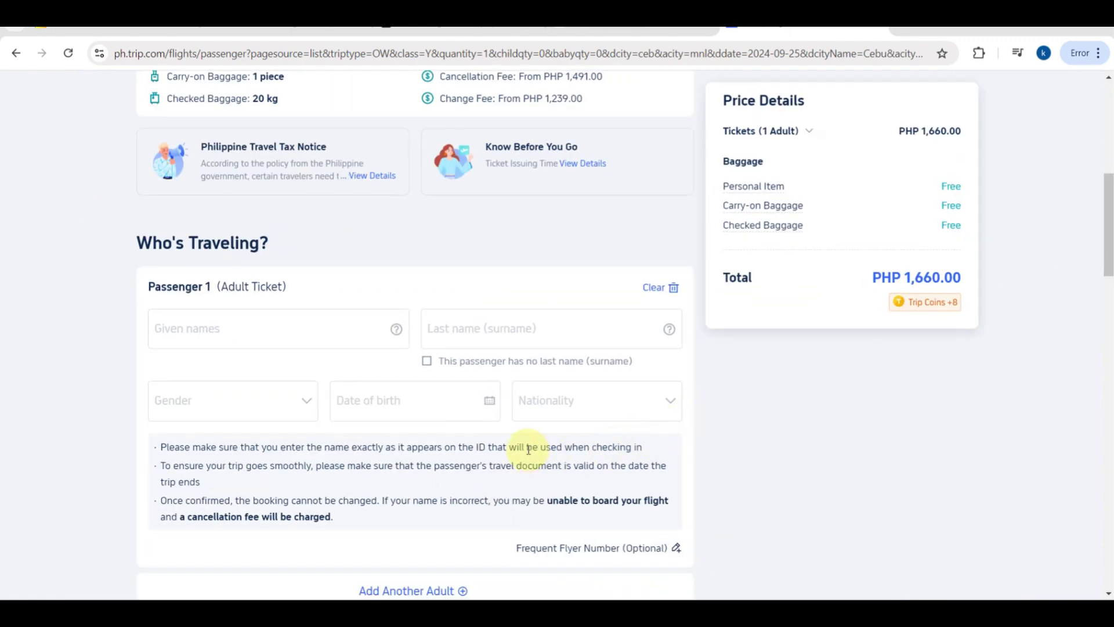
{"action": "scroll", "coordinate": [528, 451], "scroll_direction": "down", "scroll_amount": 2}
{"action": "scroll", "coordinate": [527, 450], "scroll_direction": "down", "scroll_amount": 2}
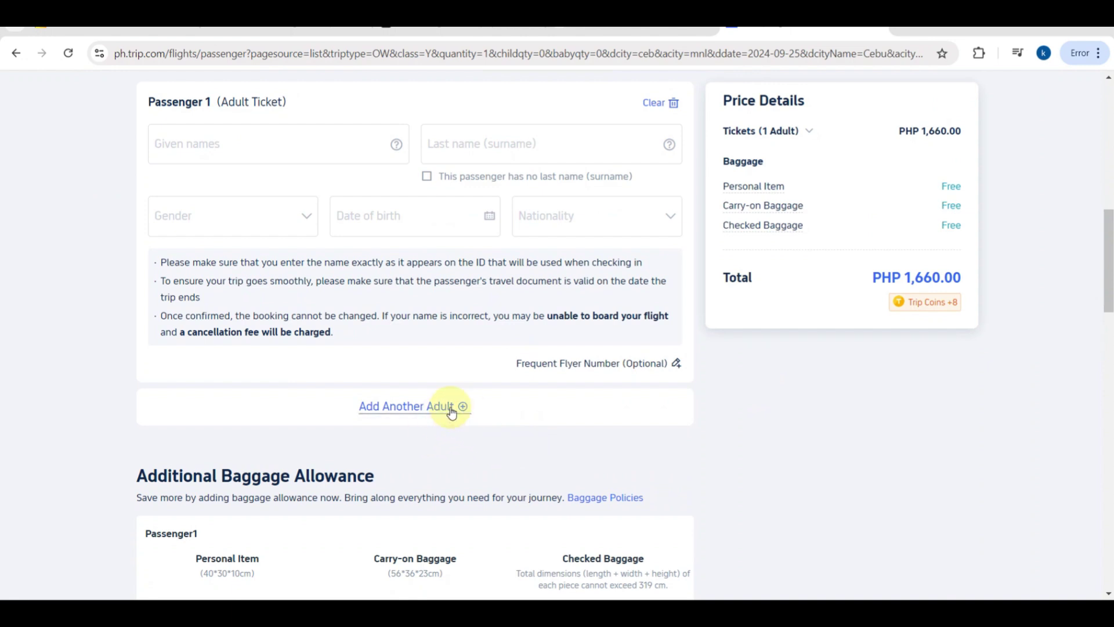
{"action": "scroll", "coordinate": [452, 408], "scroll_direction": "down", "scroll_amount": 3}
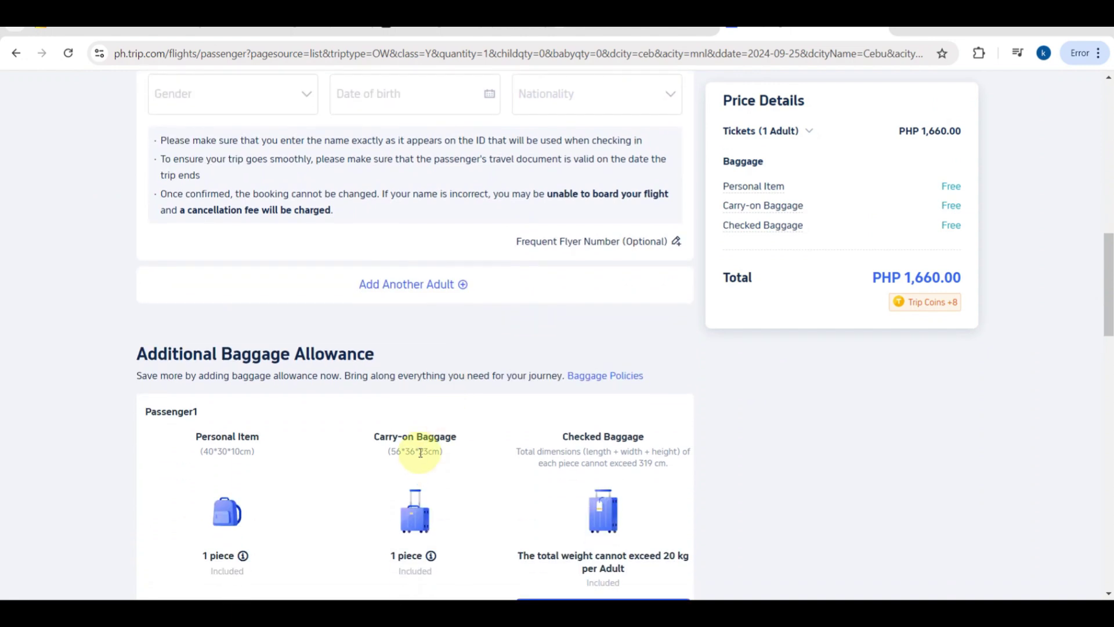
Add one extra 20 kg checked bag for PHP 1,789.00, then scroll down to Contact Details
{"action": "scroll", "coordinate": [421, 449], "scroll_direction": "down", "scroll_amount": 1}
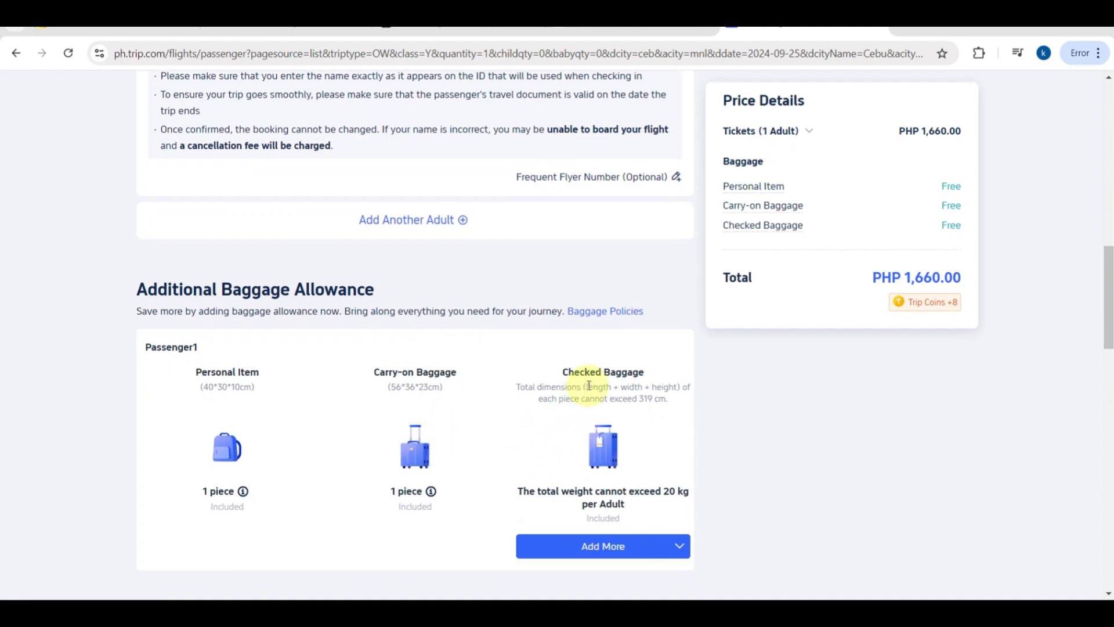
{"action": "left_click", "coordinate": [549, 548]}
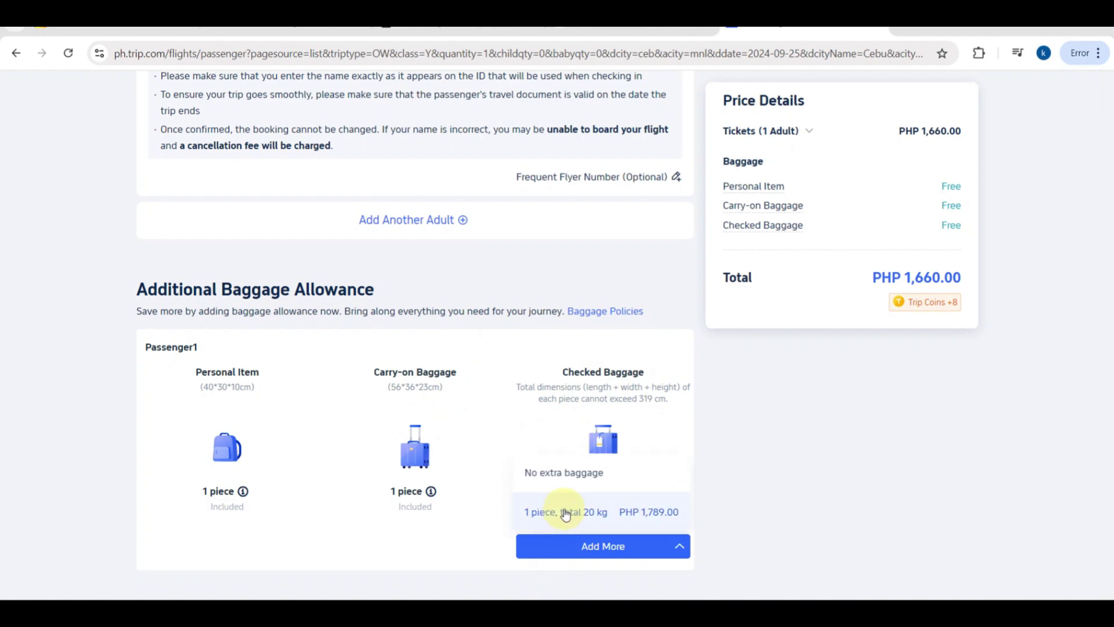
{"action": "scroll", "coordinate": [566, 514], "scroll_direction": "up", "scroll_amount": 5}
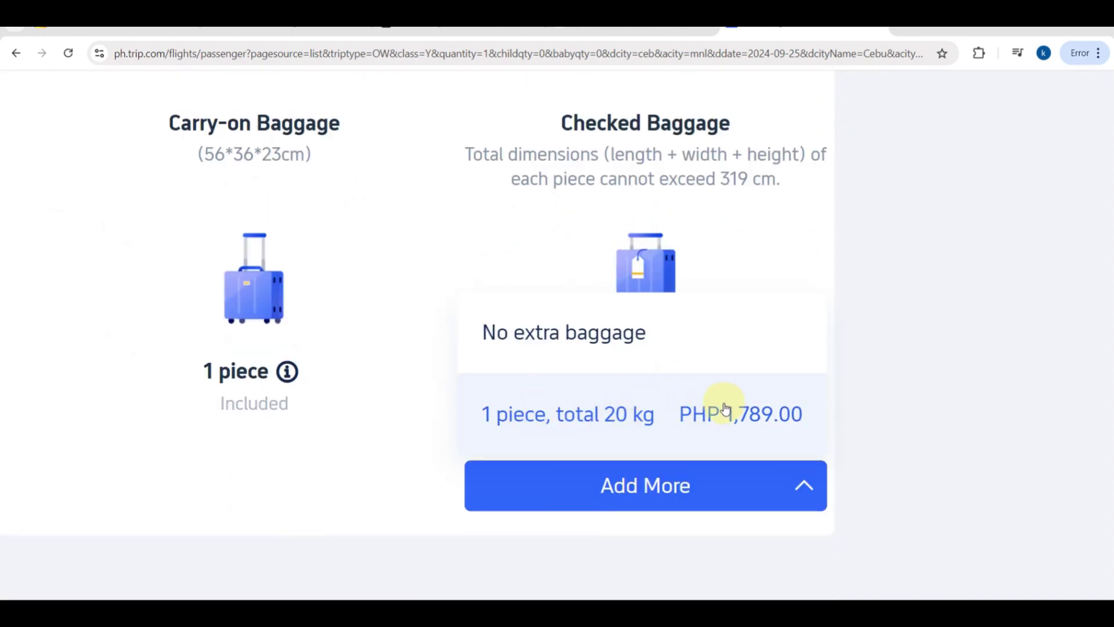
{"action": "left_click", "coordinate": [764, 404]}
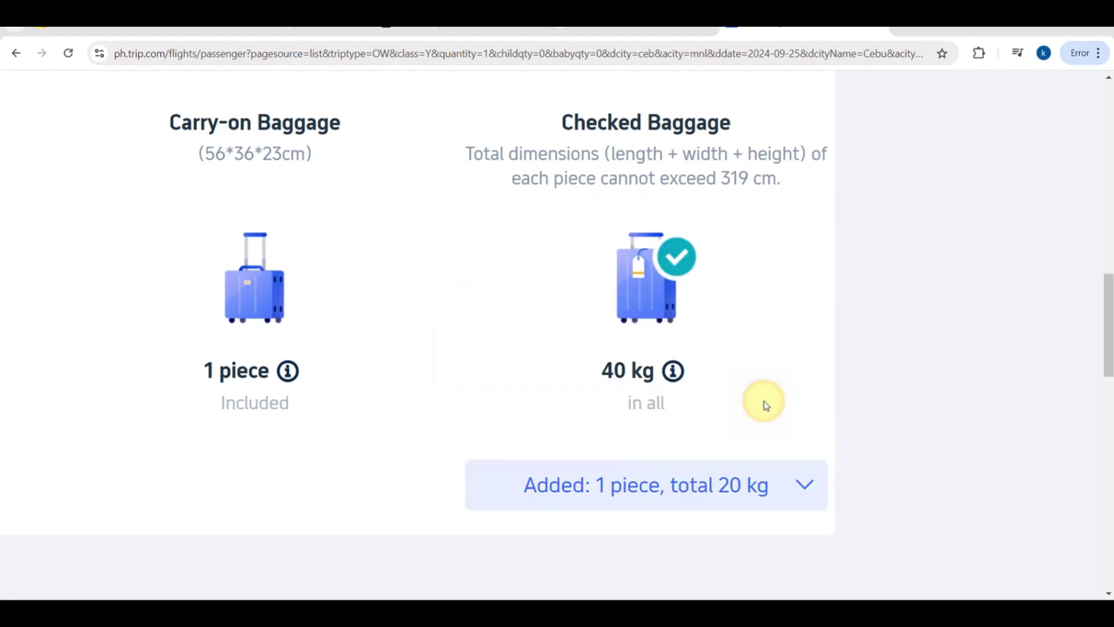
{"action": "key", "text": "ctrl+minus"}
{"action": "key", "text": "ctrl+minus"}
{"action": "key", "text": "ctrl+minus"}
{"action": "key", "text": "ctrl+minus"}
{"action": "key", "text": "ctrl+minus"}
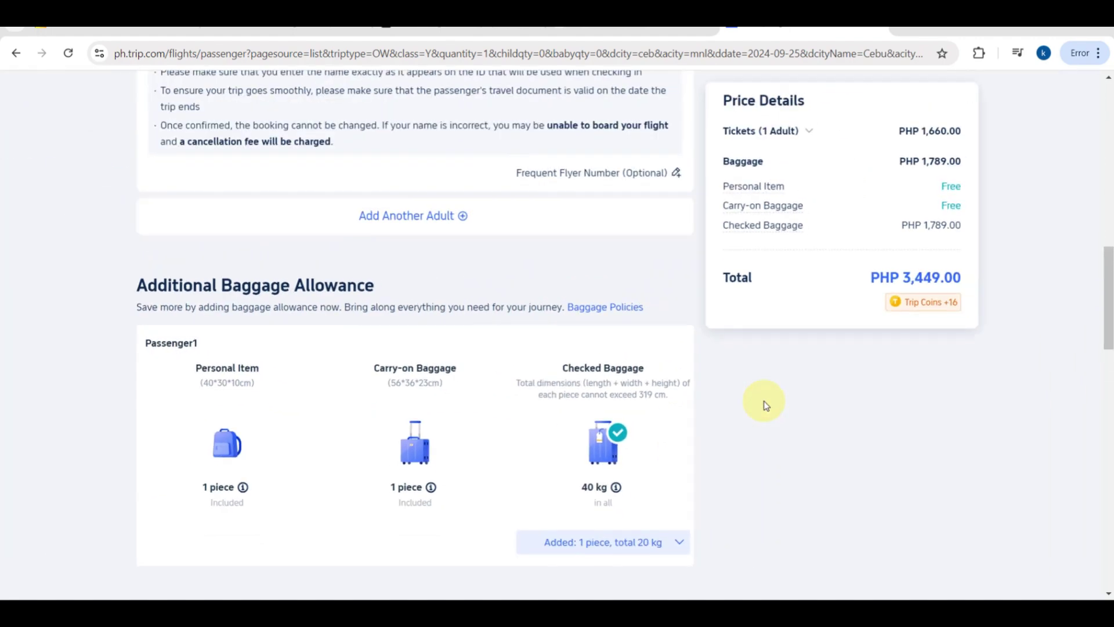
{"action": "scroll", "coordinate": [618, 408], "scroll_direction": "down", "scroll_amount": 3}
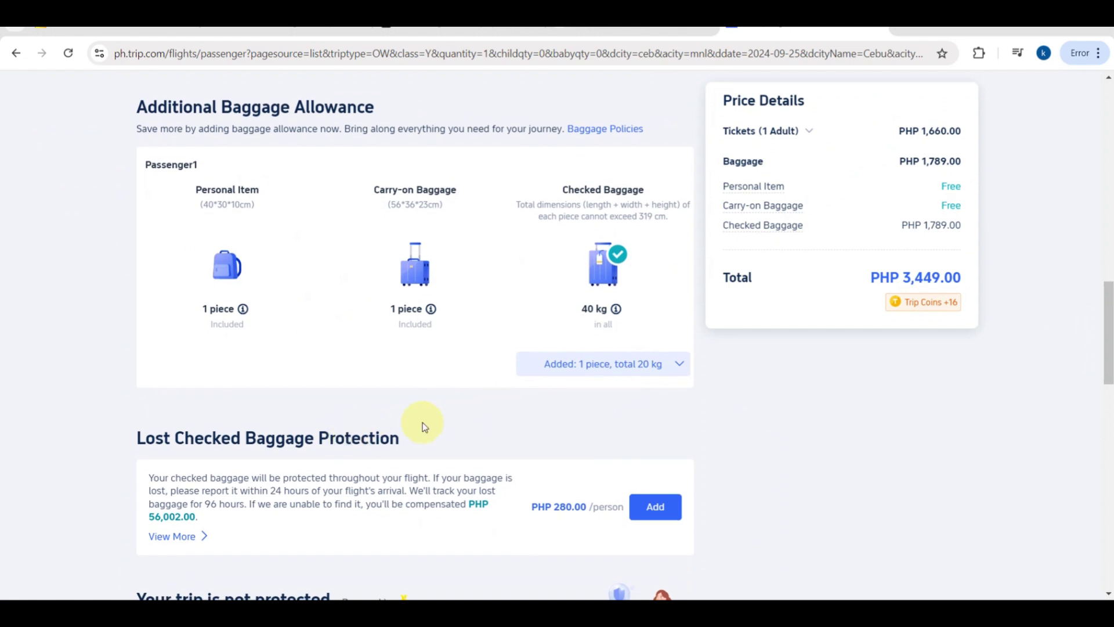
{"action": "scroll", "coordinate": [529, 447], "scroll_direction": "down", "scroll_amount": 2}
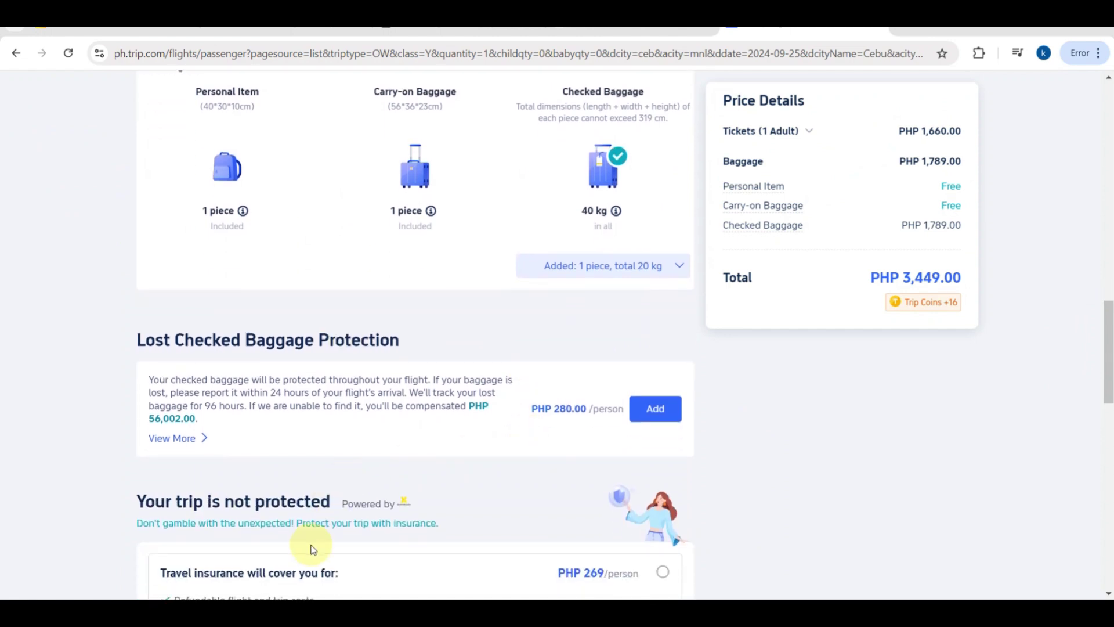
{"action": "scroll", "coordinate": [300, 511], "scroll_direction": "down", "scroll_amount": 3}
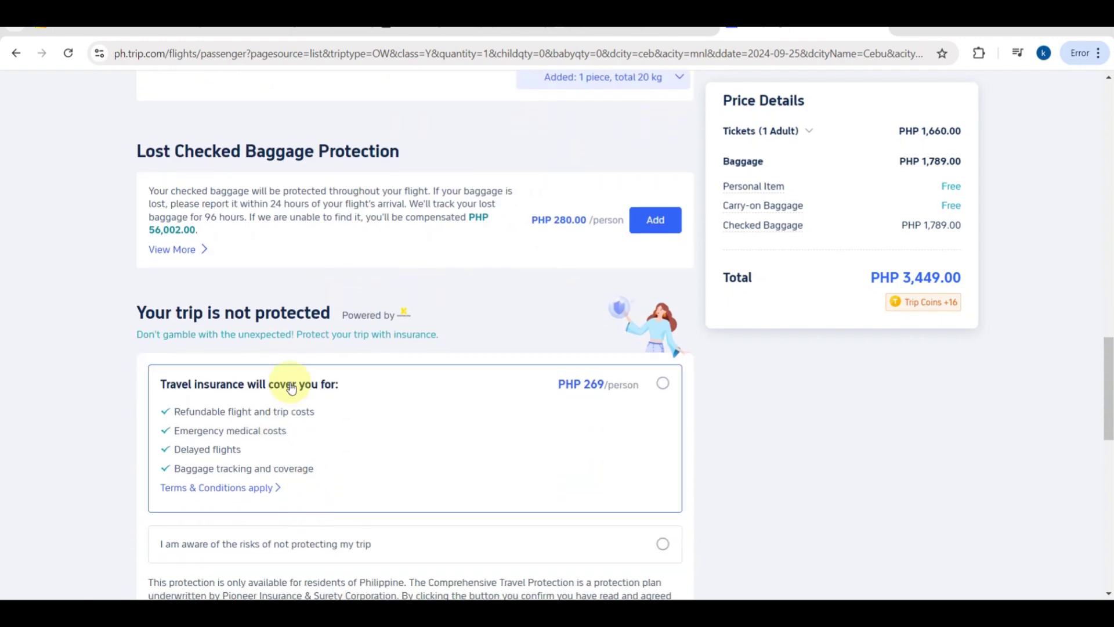
{"action": "scroll", "coordinate": [291, 388], "scroll_direction": "down", "scroll_amount": 5}
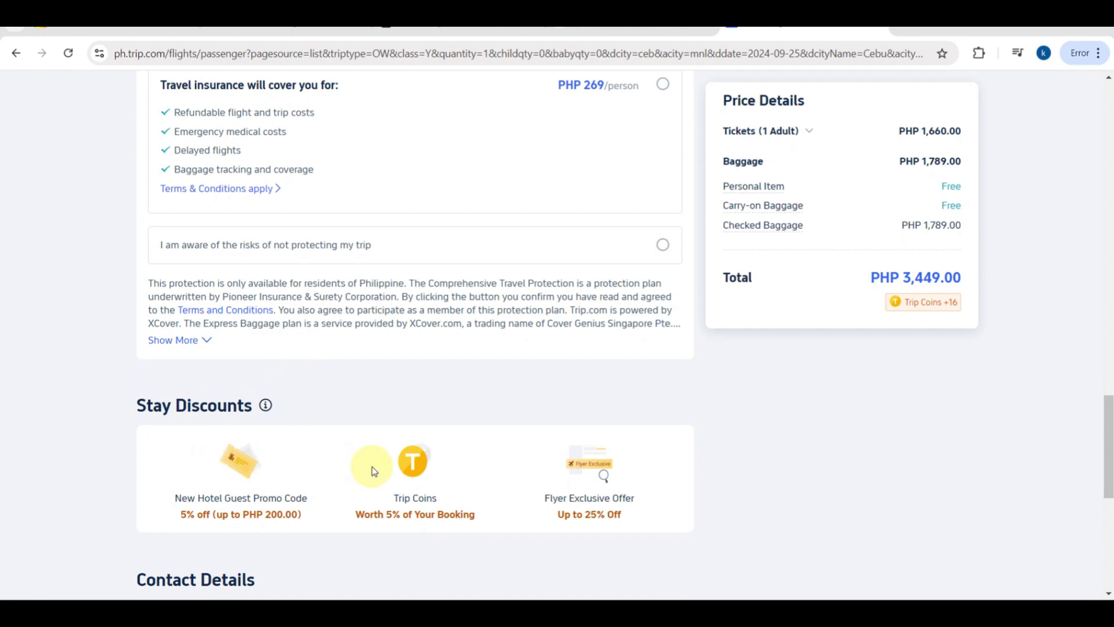
{"action": "scroll", "coordinate": [371, 467], "scroll_direction": "down", "scroll_amount": 1}
{"action": "scroll", "coordinate": [370, 468], "scroll_direction": "down", "scroll_amount": 3}
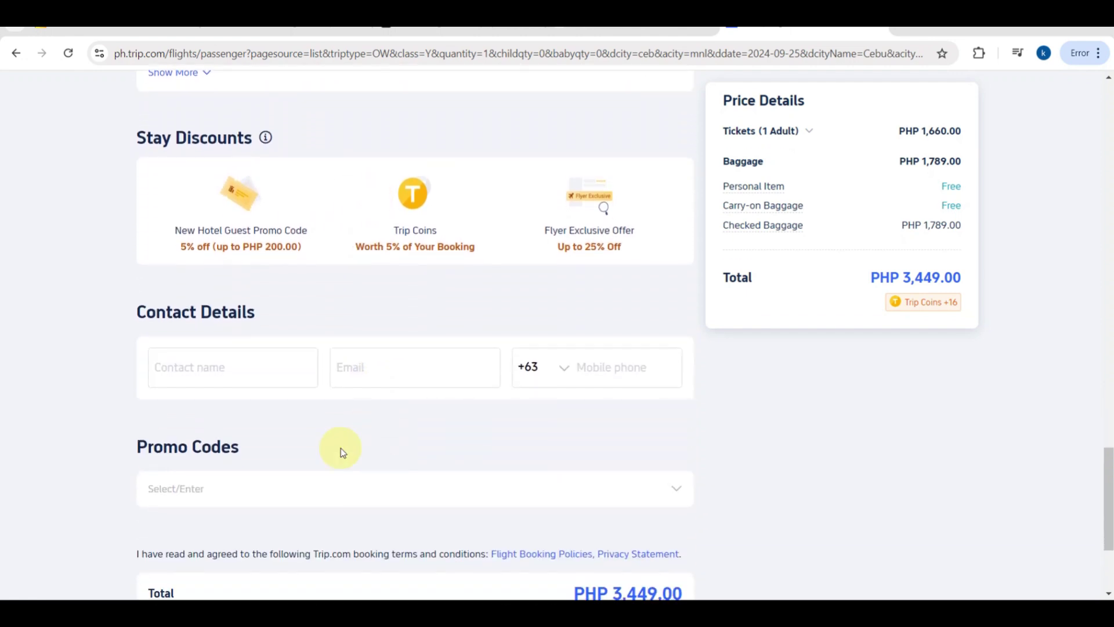
{"action": "left_click", "coordinate": [237, 370]}
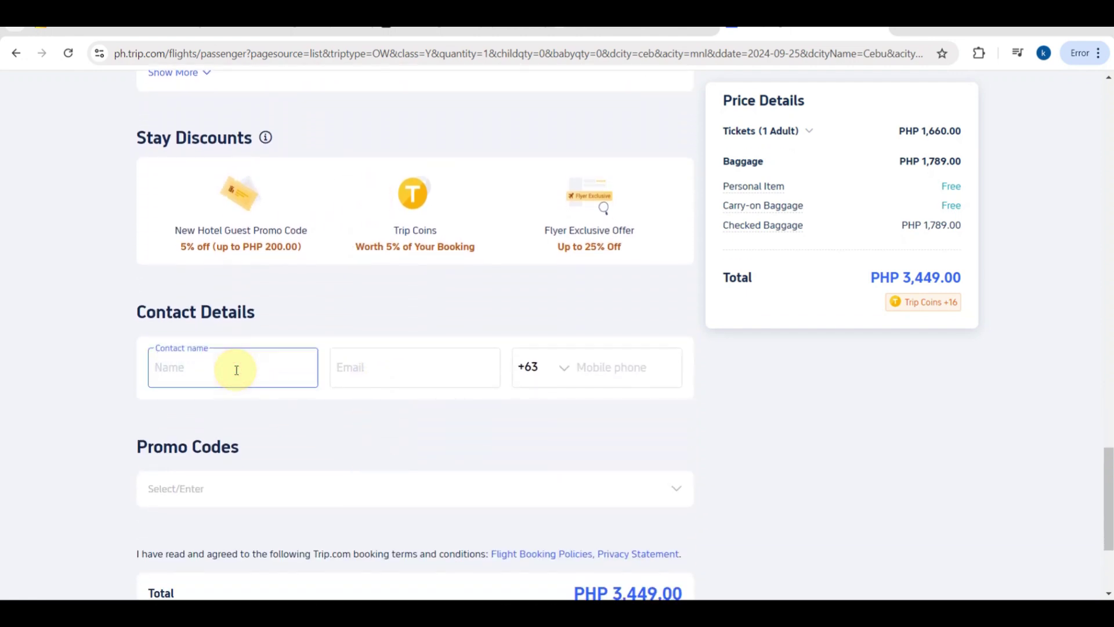
{"action": "left_click", "coordinate": [368, 363]}
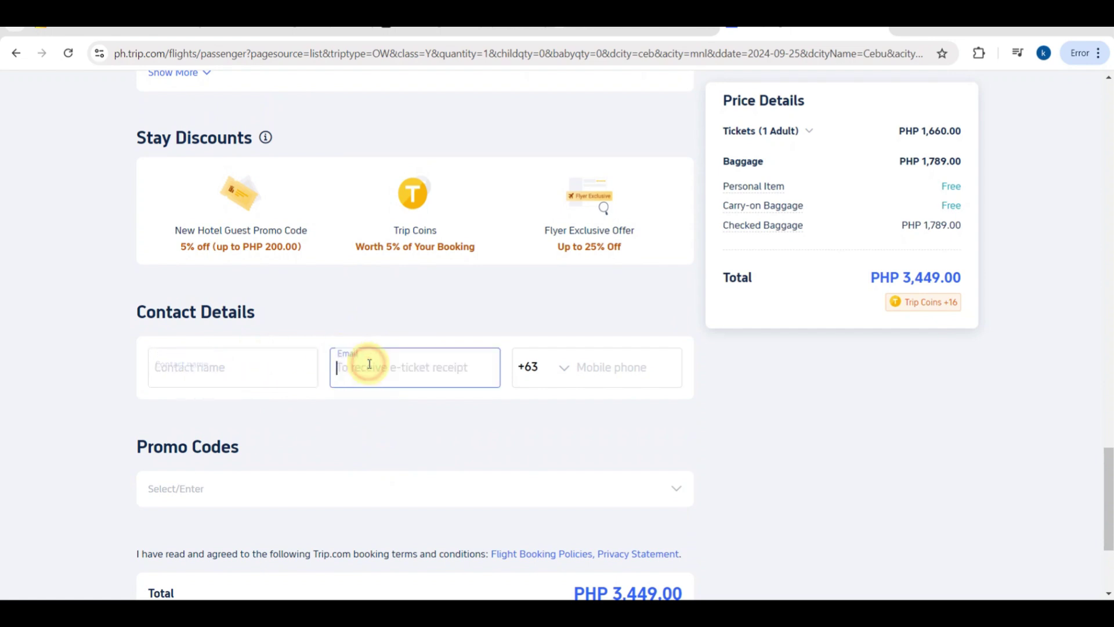
{"action": "scroll", "coordinate": [355, 450], "scroll_direction": "down", "scroll_amount": 1}
{"action": "scroll", "coordinate": [355, 451], "scroll_direction": "down", "scroll_amount": 2}
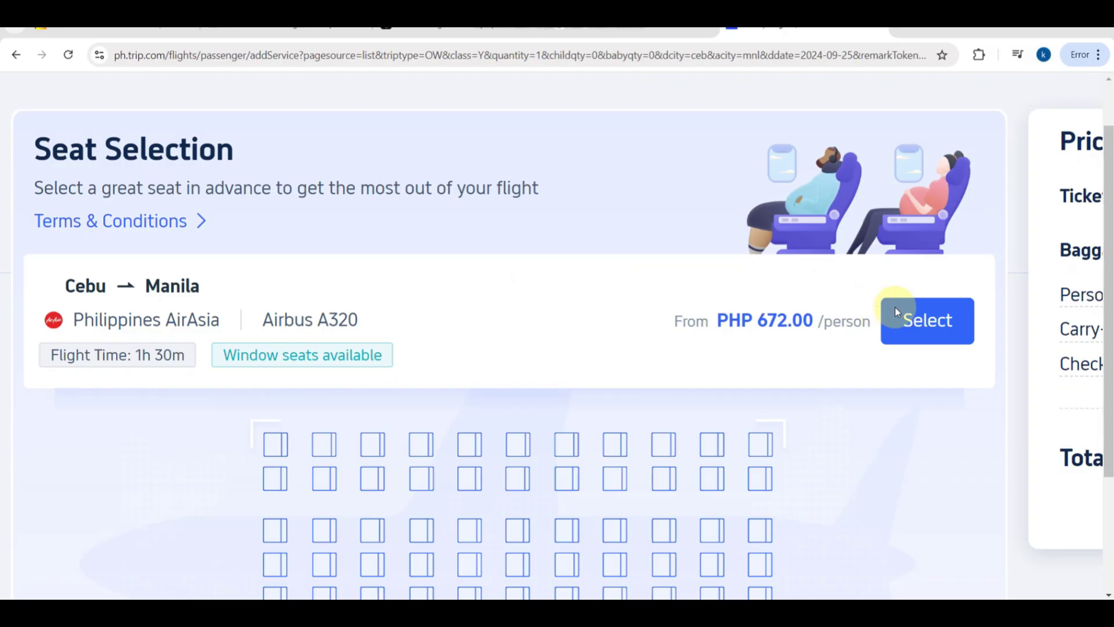
Reserve window seat 1F for PHP 909.00, bringing the booking total to PHP 4,358.00
{"action": "left_click", "coordinate": [910, 319]}
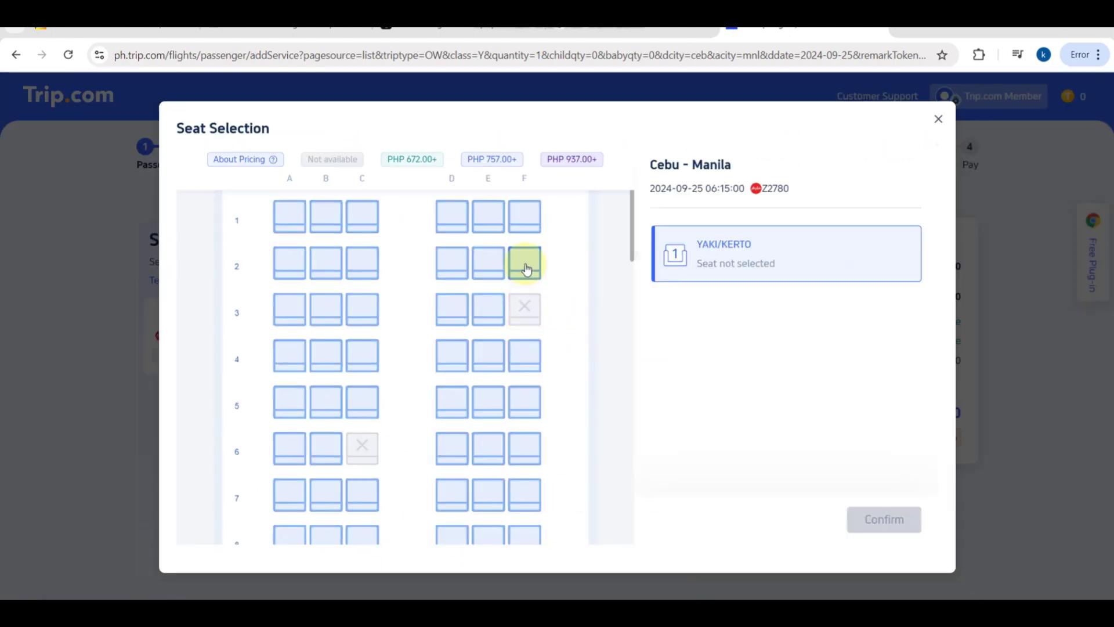
{"action": "mouse_move", "coordinate": [528, 221]}
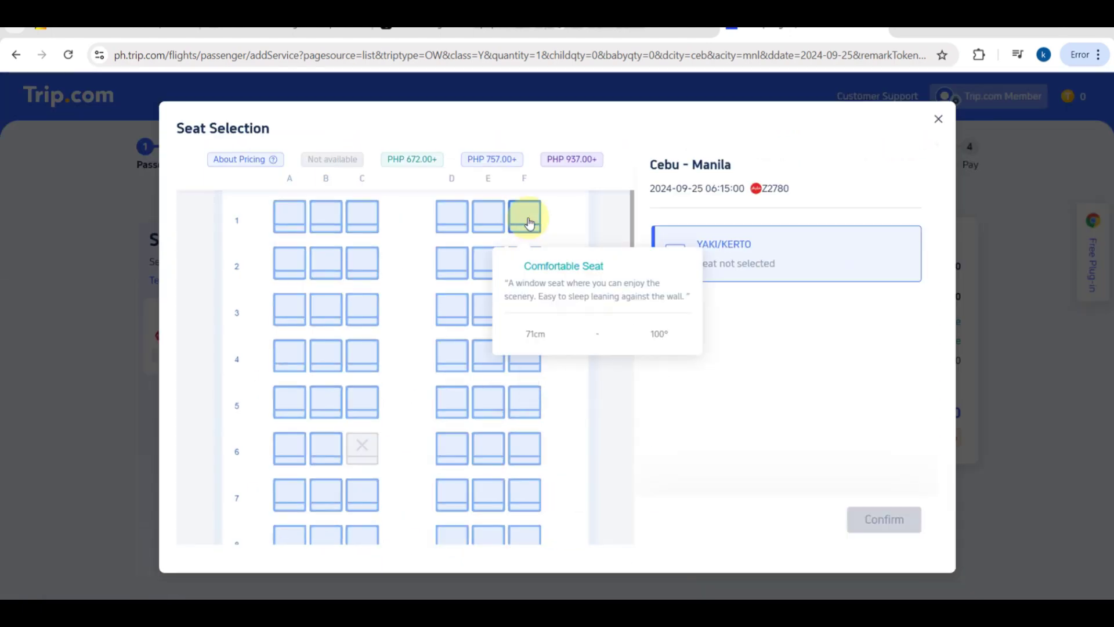
{"action": "mouse_move", "coordinate": [360, 215]}
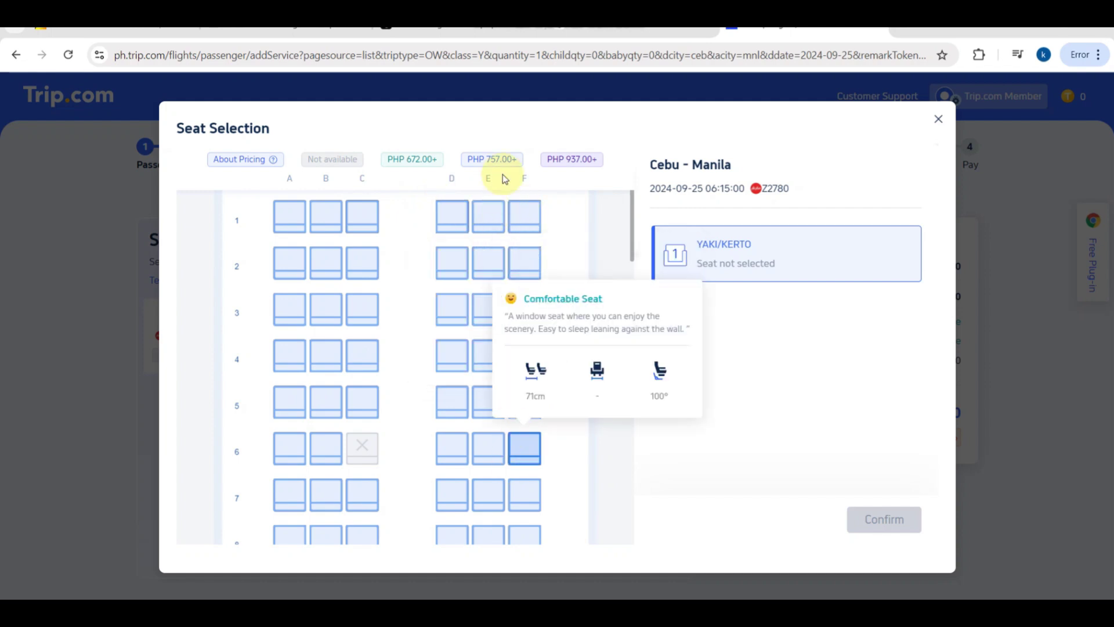
{"action": "mouse_move", "coordinate": [488, 214]}
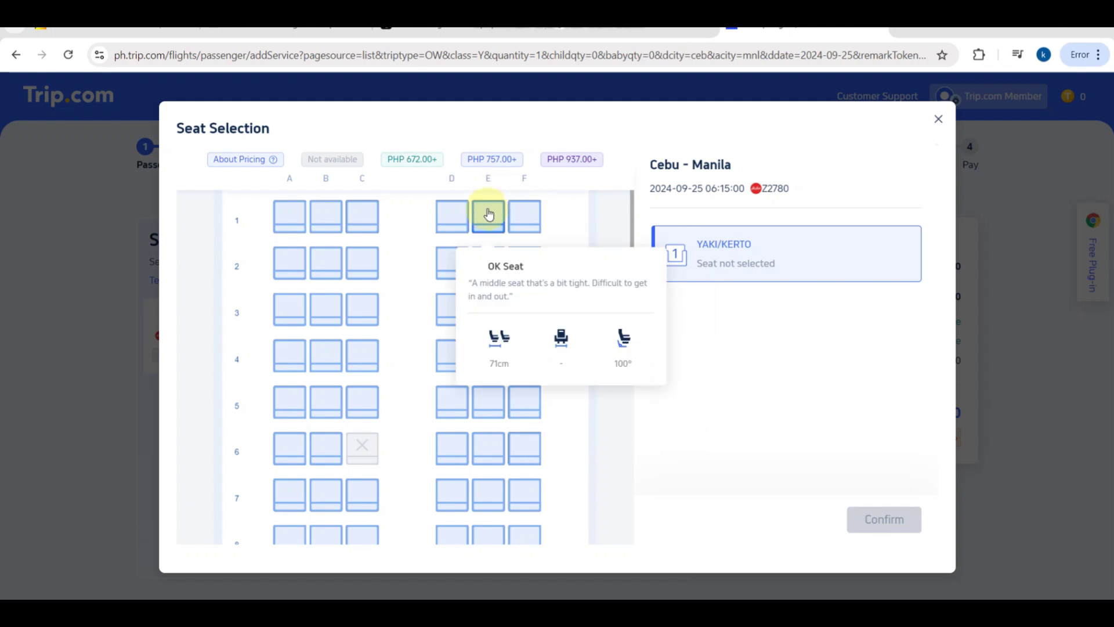
{"action": "left_click", "coordinate": [526, 216]}
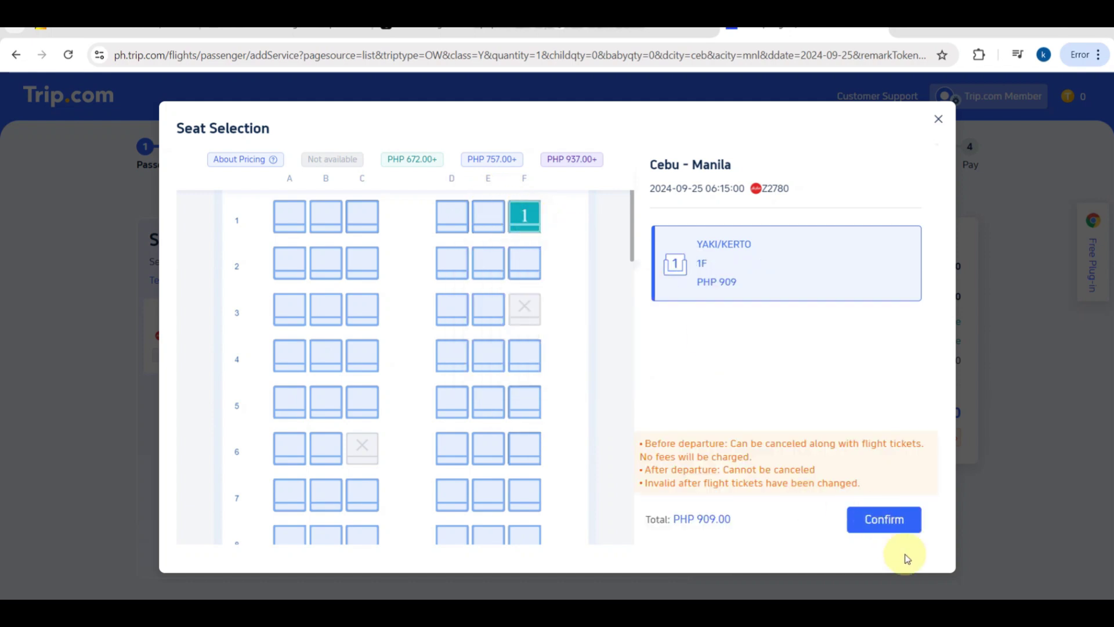
{"action": "left_click", "coordinate": [890, 518]}
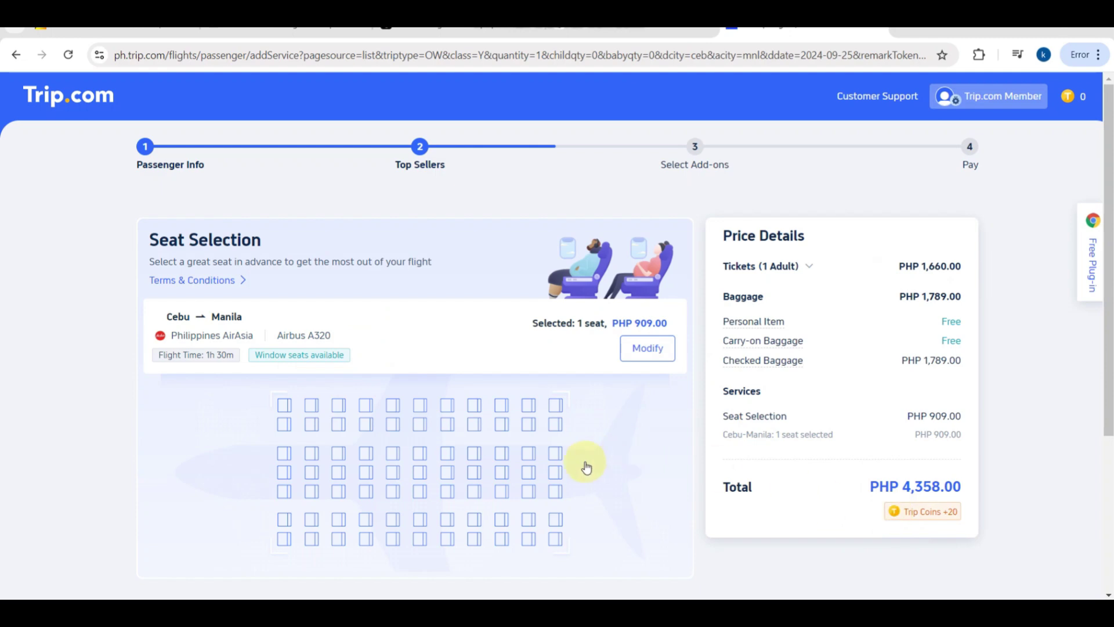
{"action": "scroll", "coordinate": [584, 463], "scroll_direction": "down", "scroll_amount": 4}
Skip past the add-ons page to the payment page for the PHP 4,358.00 booking
{"action": "left_click", "coordinate": [530, 450]}
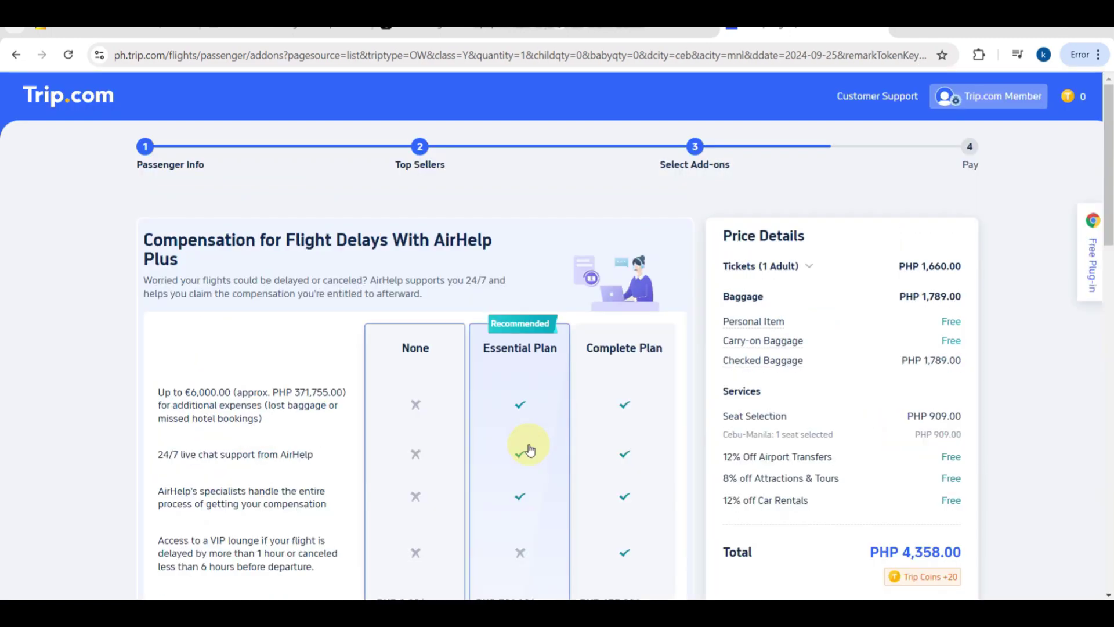
{"action": "scroll", "coordinate": [409, 417], "scroll_direction": "down", "scroll_amount": 10}
{"action": "scroll", "coordinate": [409, 417], "scroll_direction": "down", "scroll_amount": 6}
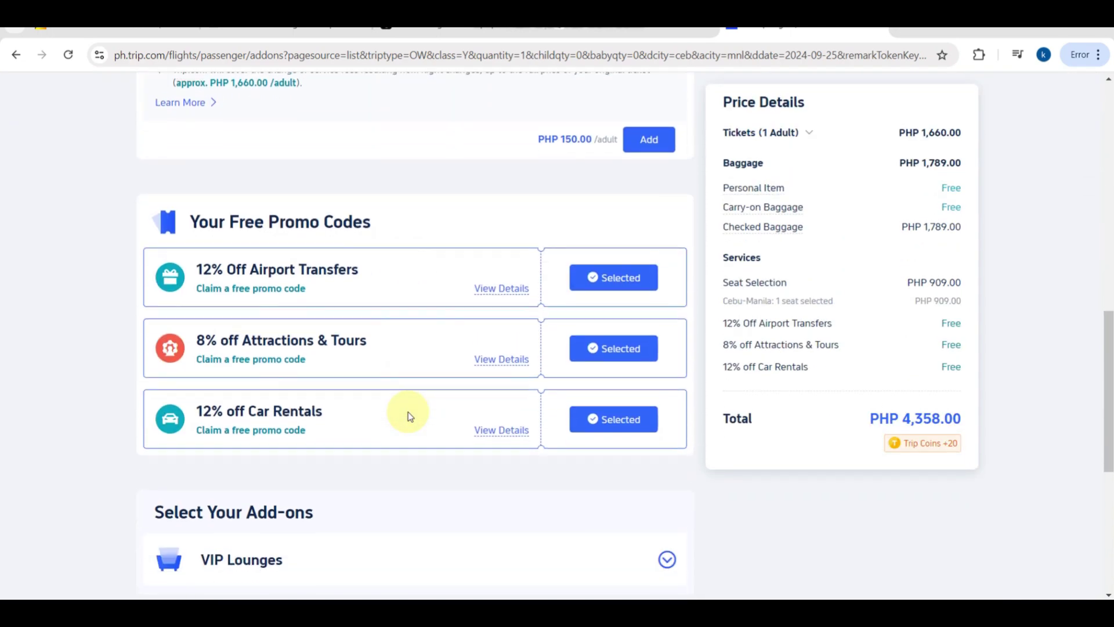
{"action": "scroll", "coordinate": [325, 406], "scroll_direction": "down", "scroll_amount": 4}
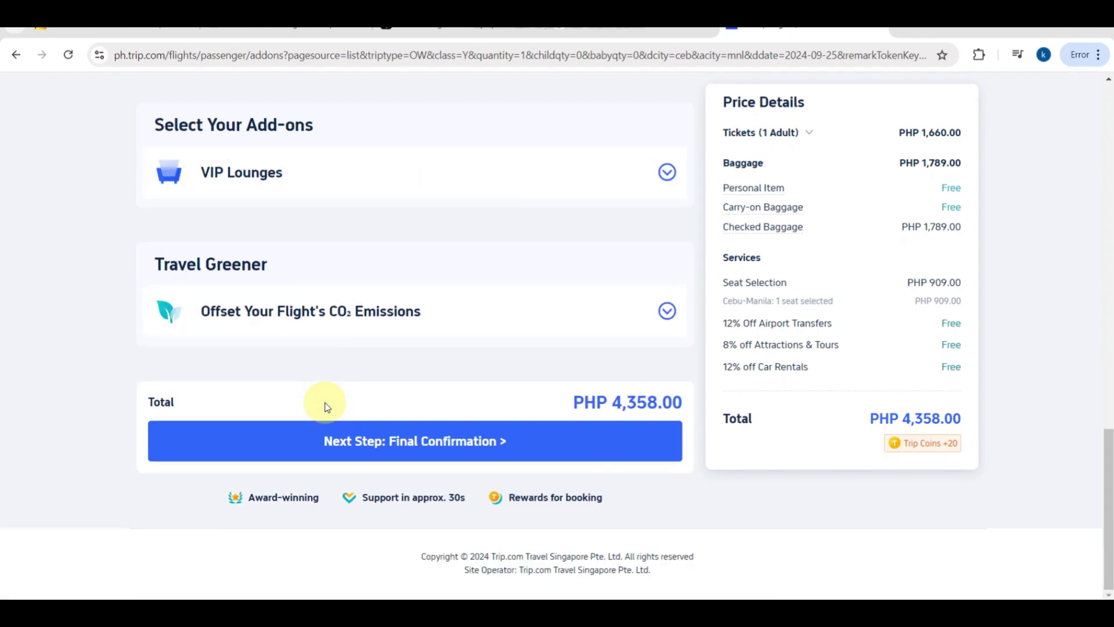
{"action": "left_click", "coordinate": [369, 443]}
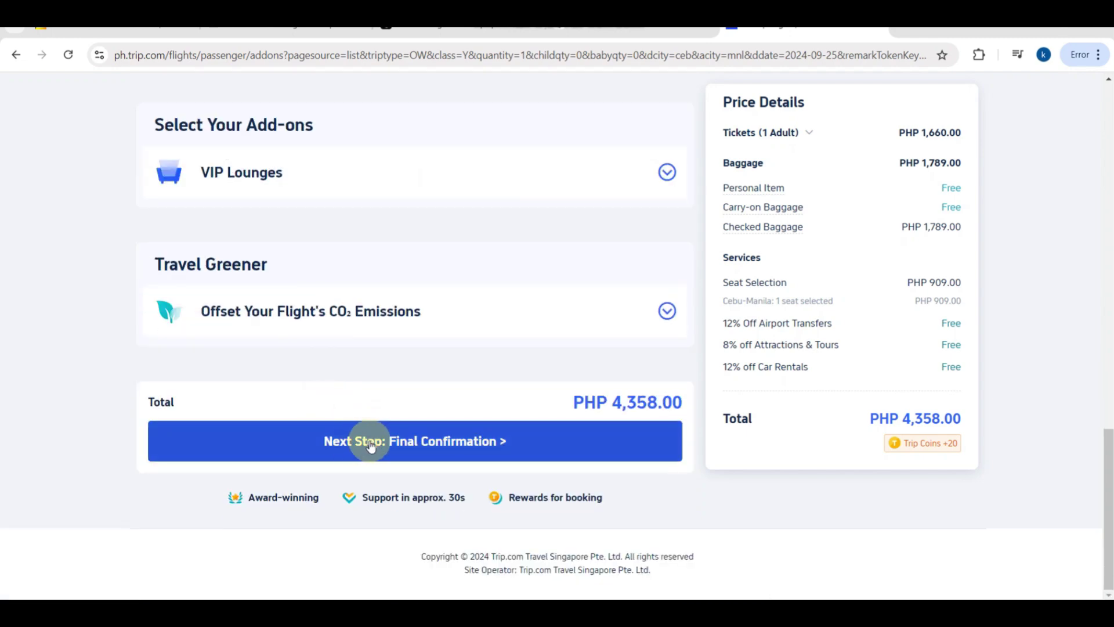
{"action": "scroll", "coordinate": [369, 444], "scroll_direction": "up", "scroll_amount": 4}
{"action": "scroll", "coordinate": [369, 444], "scroll_direction": "down", "scroll_amount": 3}
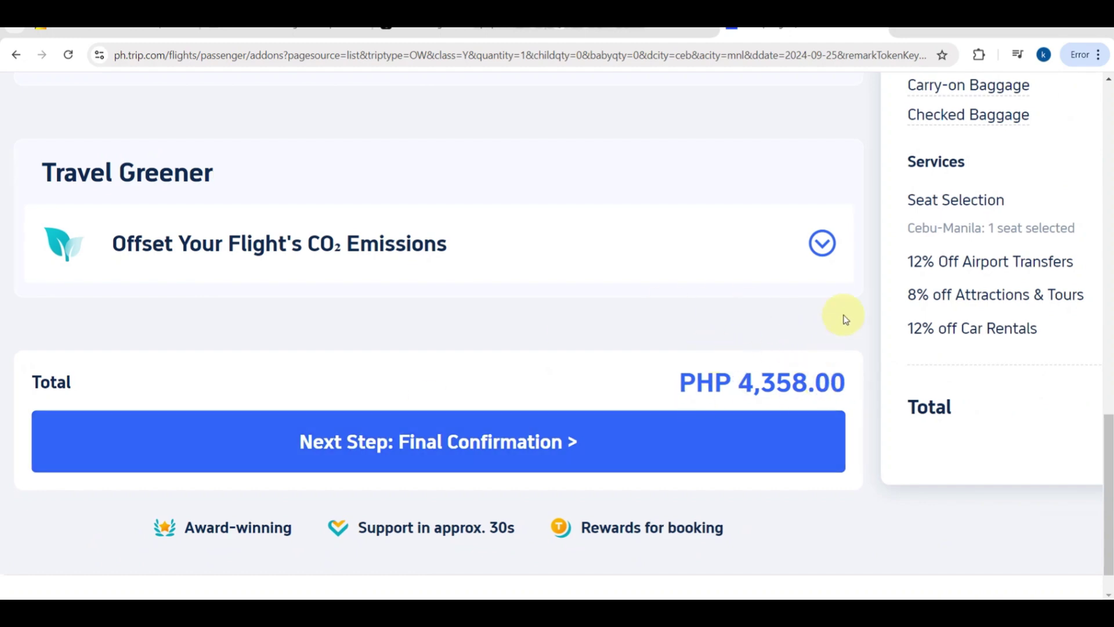
{"action": "scroll", "coordinate": [994, 231], "scroll_direction": "up", "scroll_amount": 2}
{"action": "scroll", "coordinate": [994, 231], "scroll_direction": "down", "scroll_amount": 2}
{"action": "left_click", "coordinate": [562, 432]}
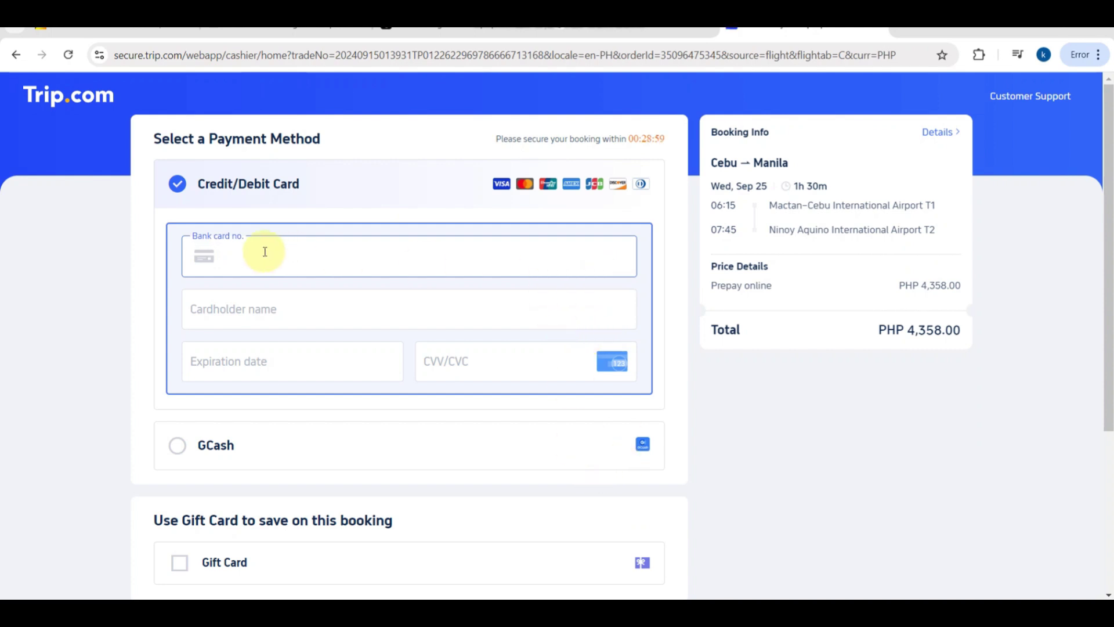
Step through the cardholder name, expiration date and CVV fields, leaving them empty
{"action": "left_click", "coordinate": [290, 304]}
{"action": "left_click", "coordinate": [298, 360]}
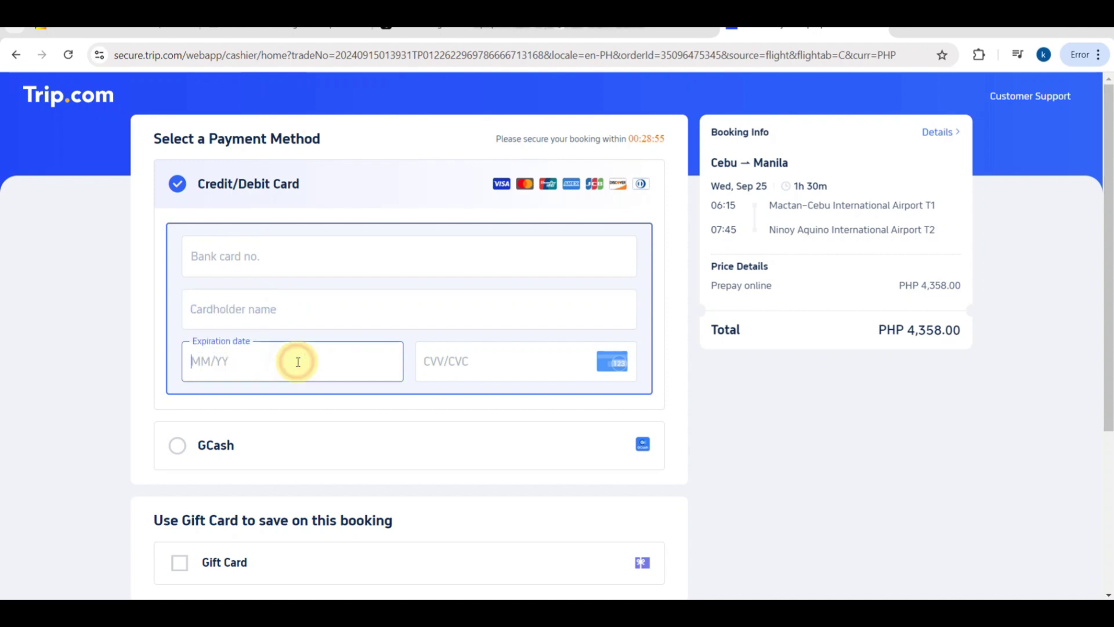
{"action": "left_click", "coordinate": [439, 367]}
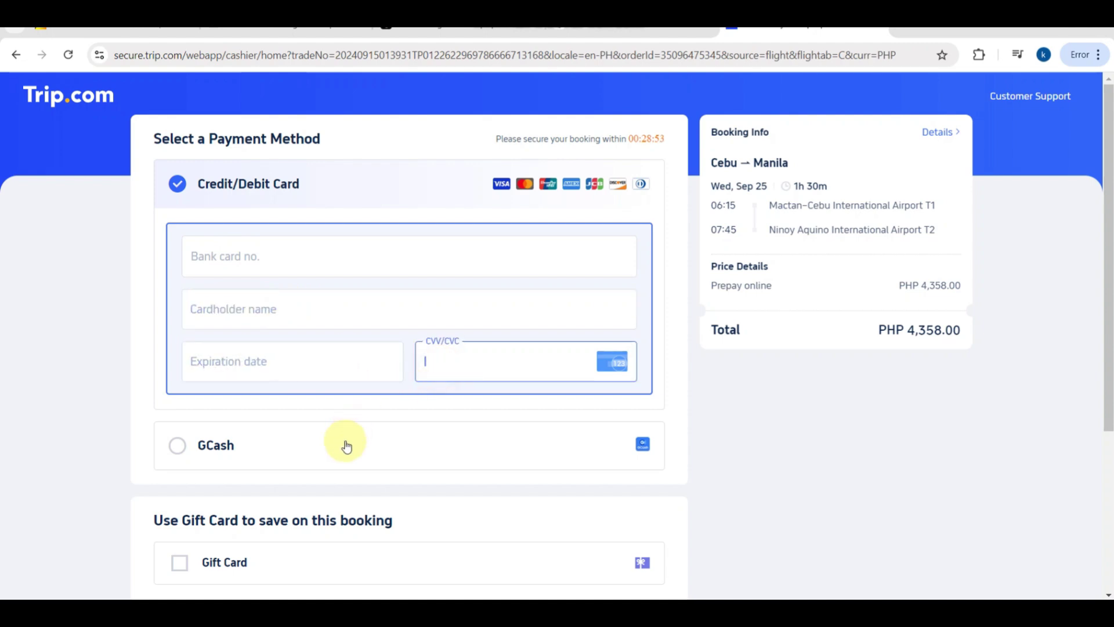
{"action": "scroll", "coordinate": [344, 443], "scroll_direction": "down", "scroll_amount": 4}
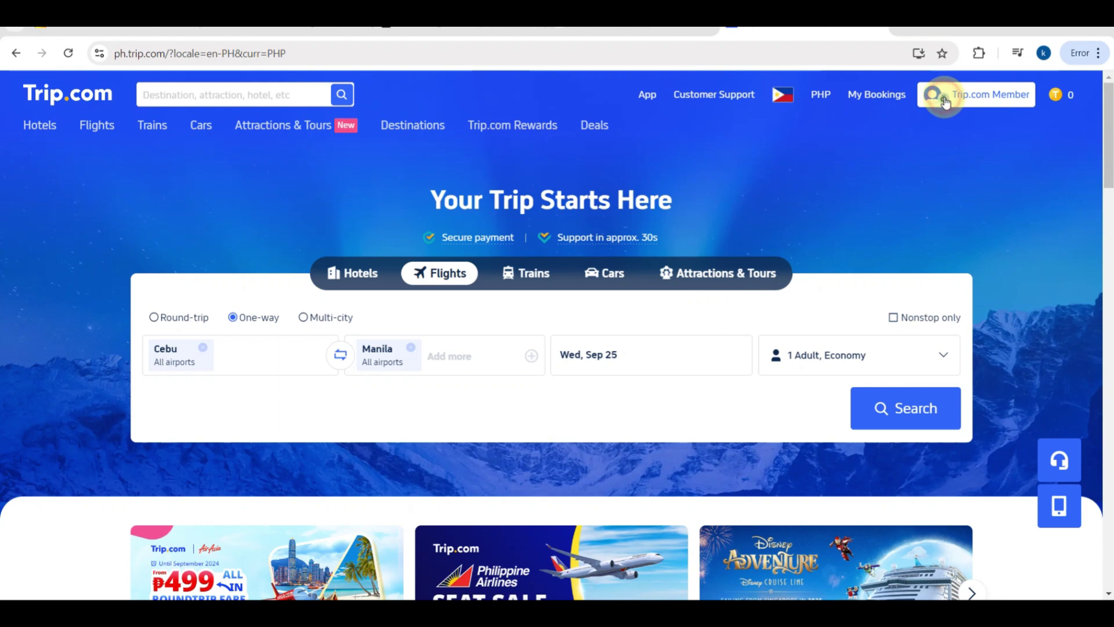
Open the Awaiting Payment Cebu–Manila booking from My Bookings under Trip.com Member
{"action": "mouse_move", "coordinate": [945, 102]}
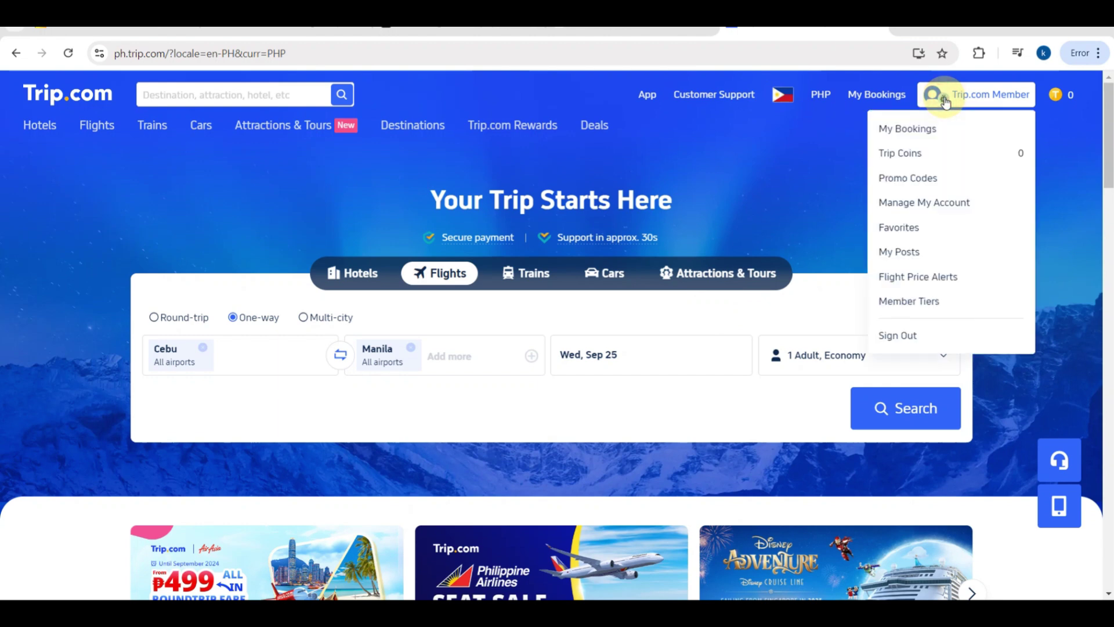
{"action": "left_click", "coordinate": [923, 128]}
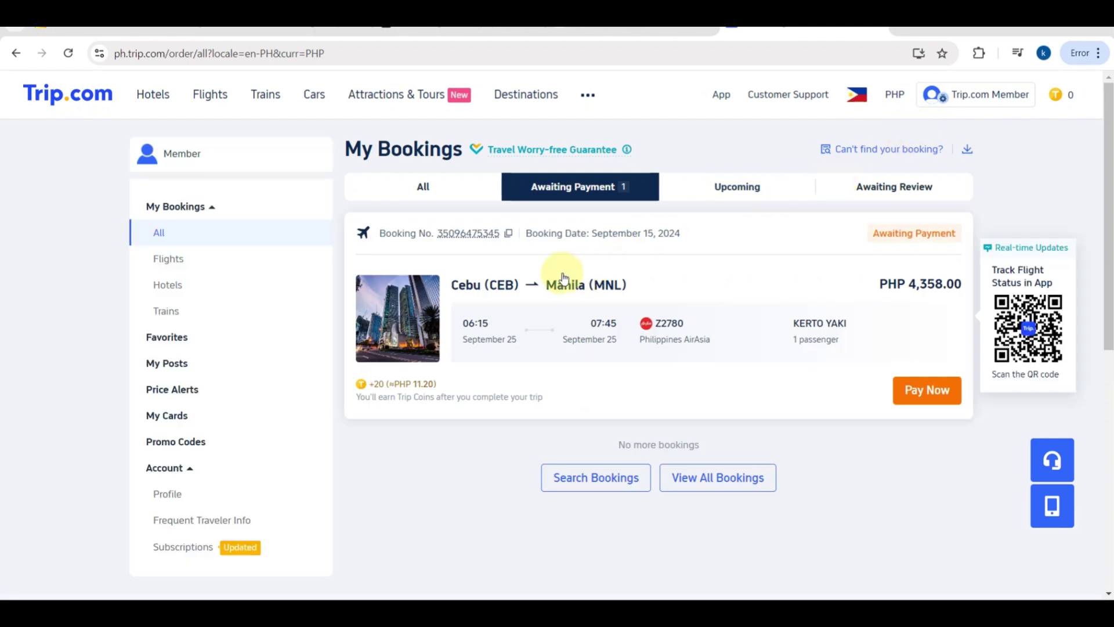
{"action": "left_click", "coordinate": [514, 283]}
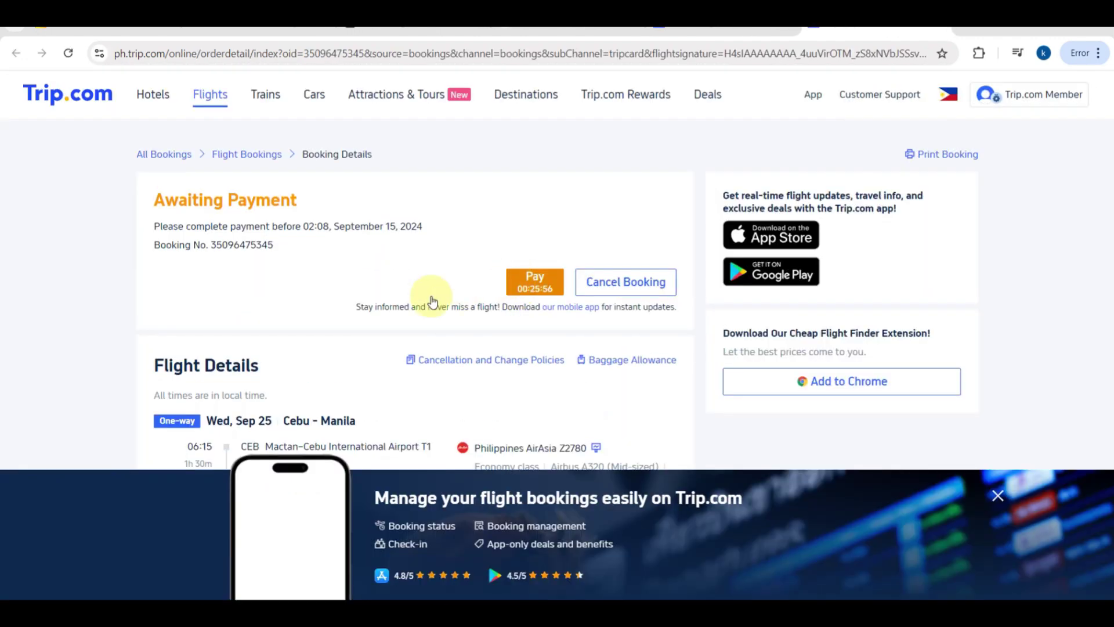
Cancel the unpaid Cebu–Manila booking via Cancel Booking and Continue, then dismiss the notice
{"action": "scroll", "coordinate": [696, 323], "scroll_direction": "up", "scroll_amount": 6, "text": "ctrl"}
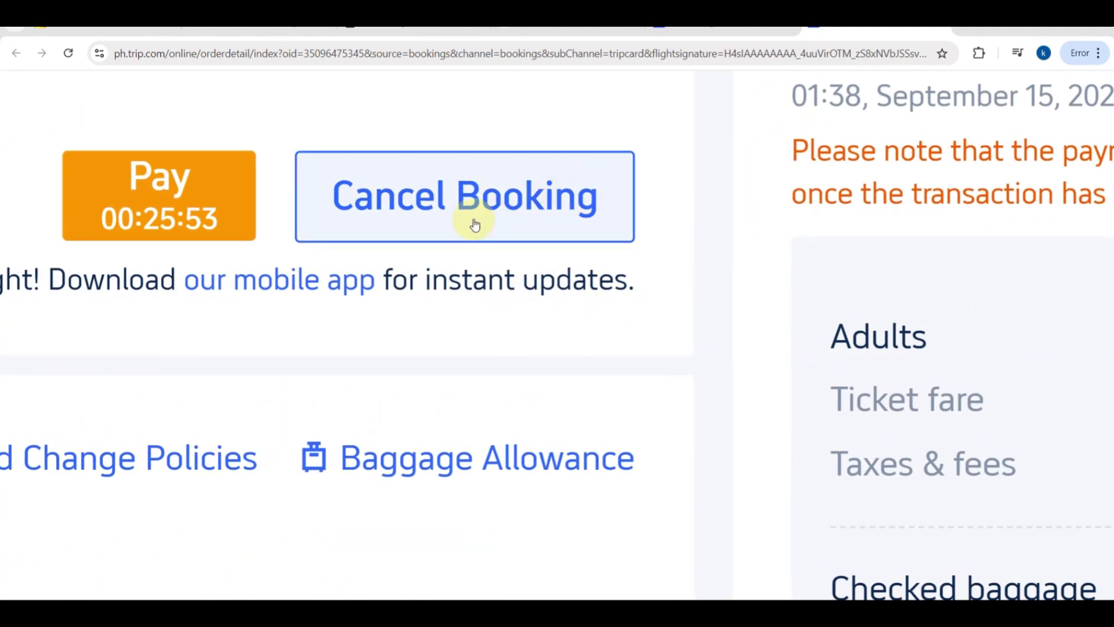
{"action": "left_click", "coordinate": [473, 220]}
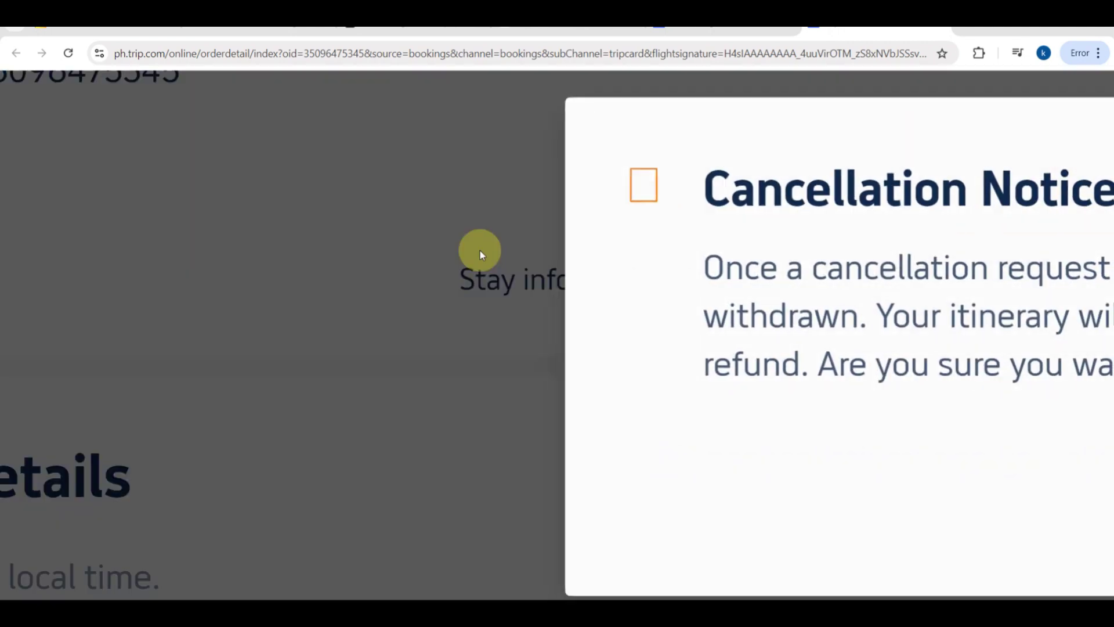
{"action": "scroll", "coordinate": [671, 212], "scroll_direction": "down", "scroll_amount": 5, "text": "ctrl"}
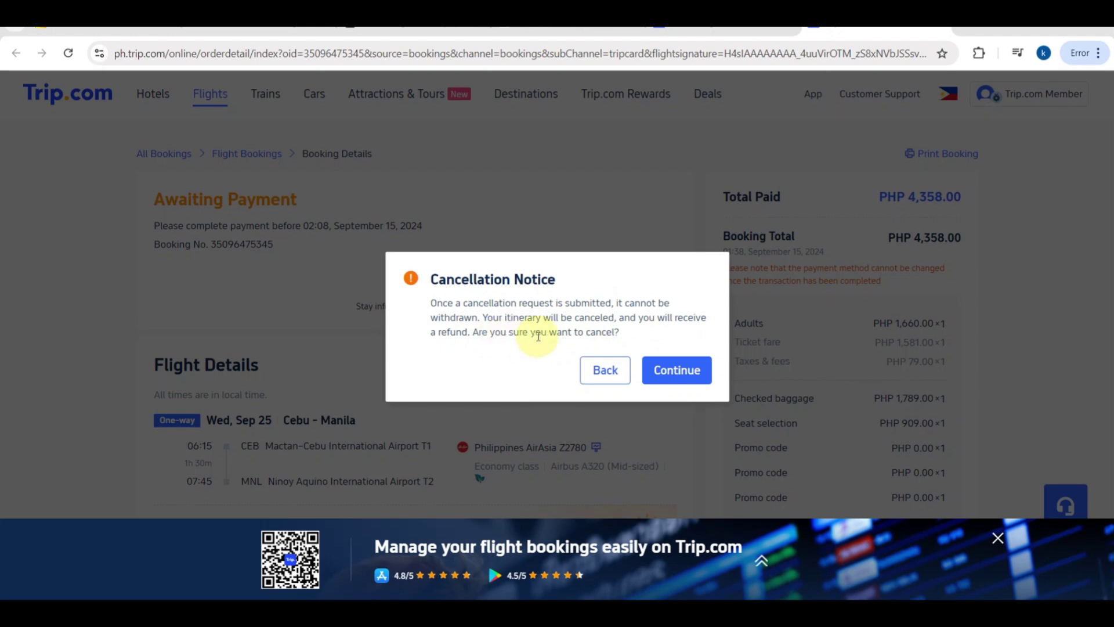
{"action": "left_click", "coordinate": [671, 373]}
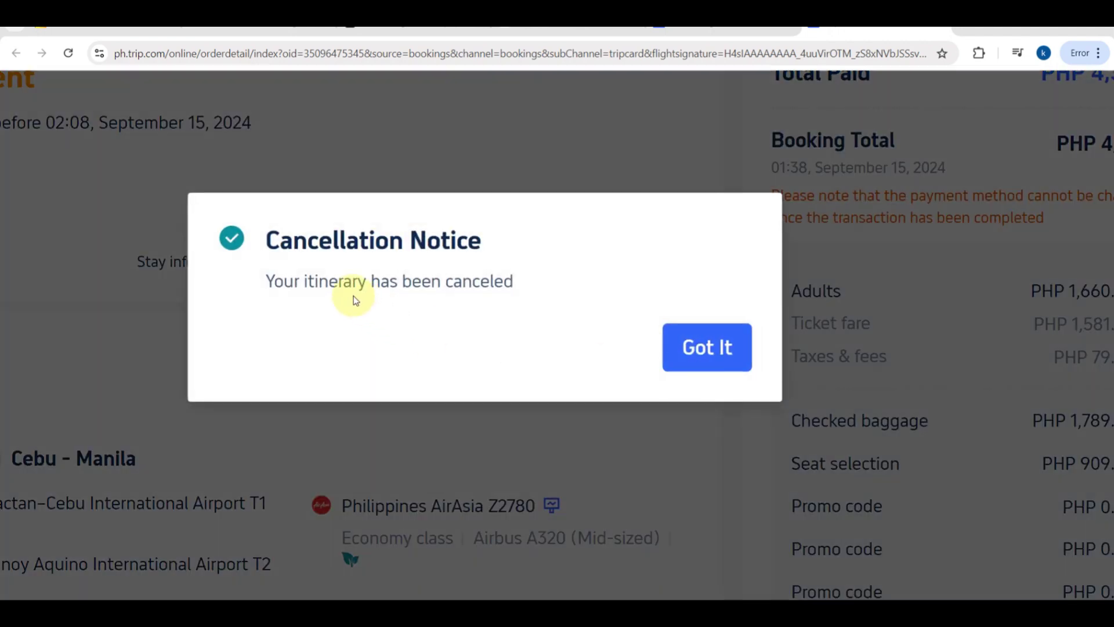
{"action": "left_click", "coordinate": [699, 347]}
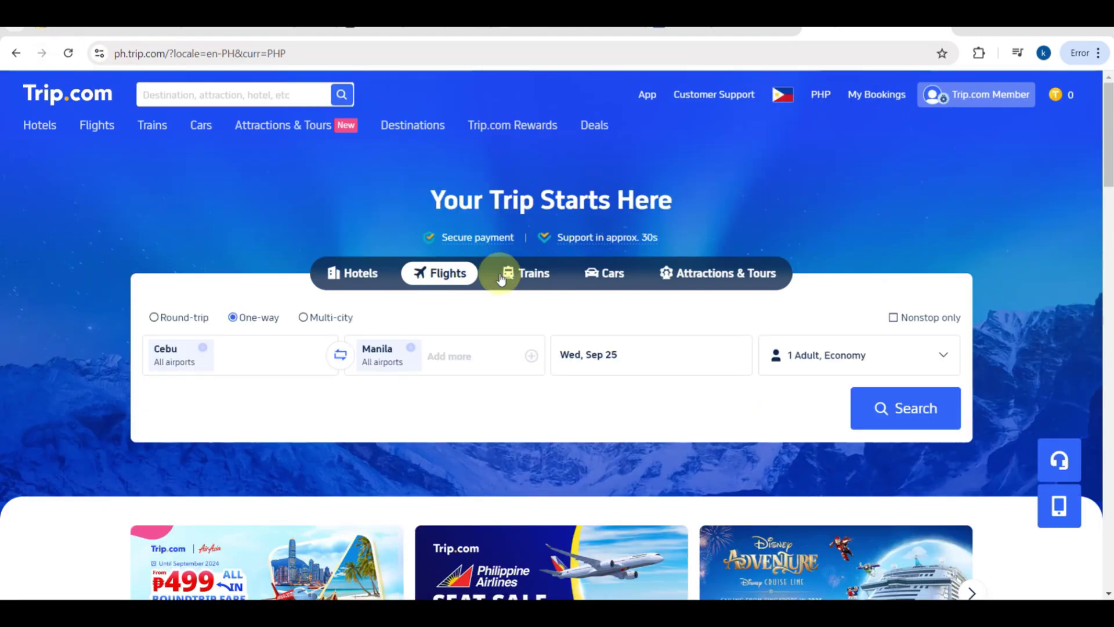
Scroll the home page over the one-way Cebu–Manila search for Wed, Sep 25
{"action": "scroll", "coordinate": [502, 272], "scroll_direction": "down", "scroll_amount": 3}
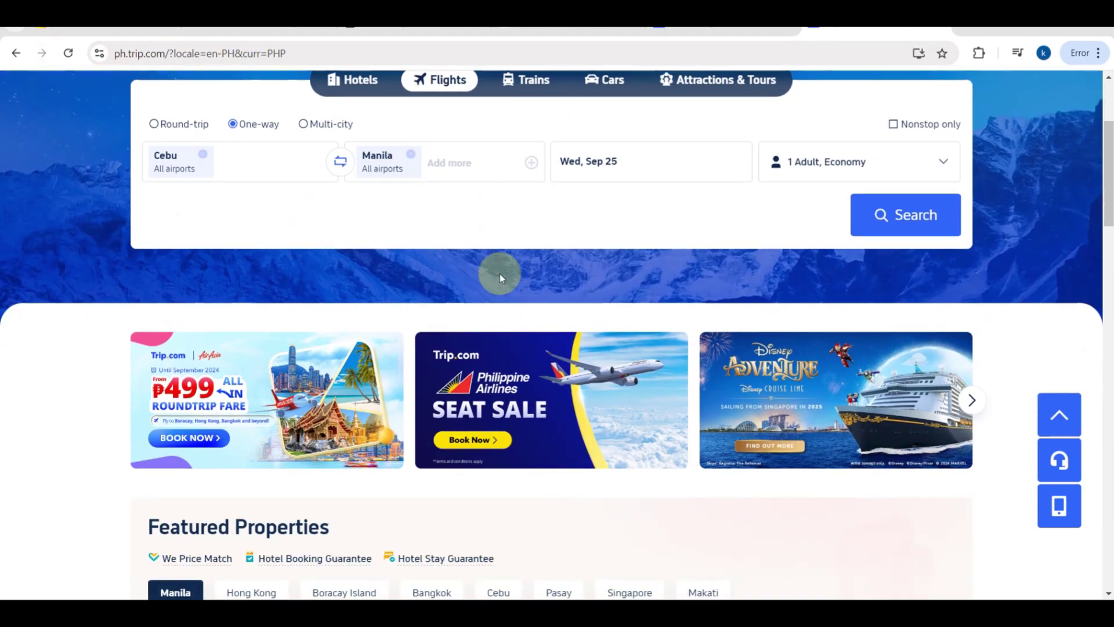
{"action": "scroll", "coordinate": [500, 274], "scroll_direction": "down", "scroll_amount": 2}
{"action": "scroll", "coordinate": [497, 278], "scroll_direction": "up", "scroll_amount": 4}
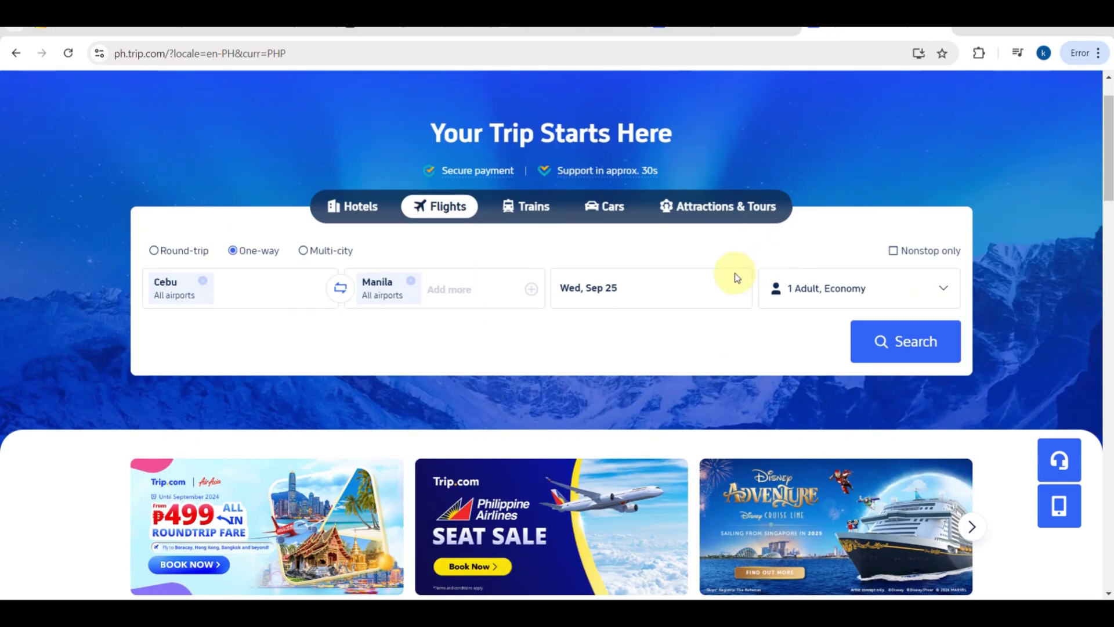